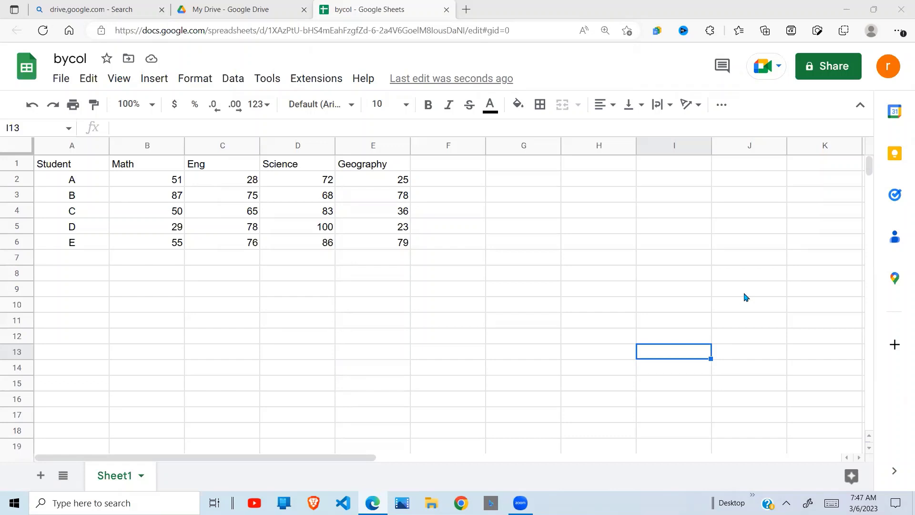
# Begin =bycol( in B8 and select the marks B2:E6 as its range.
pyautogui.doubleClick(133, 274)
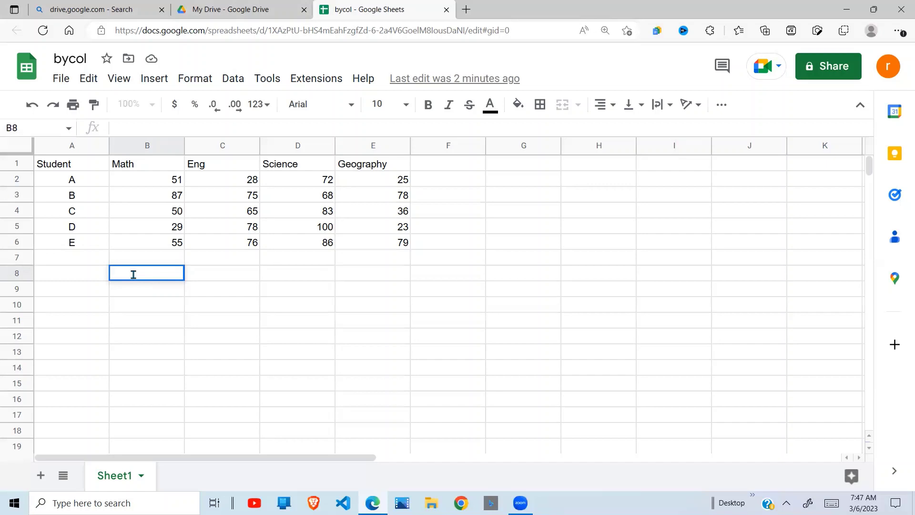
pyautogui.write('=b')
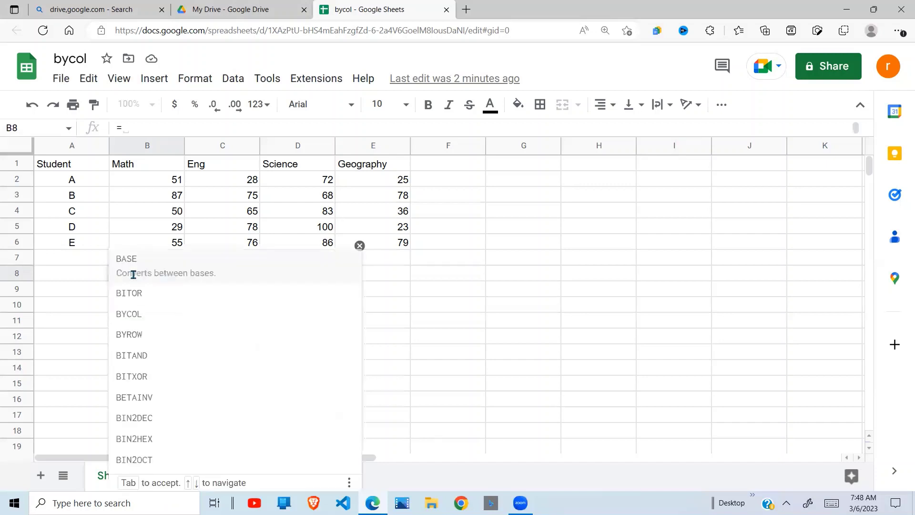
pyautogui.write('ycol')
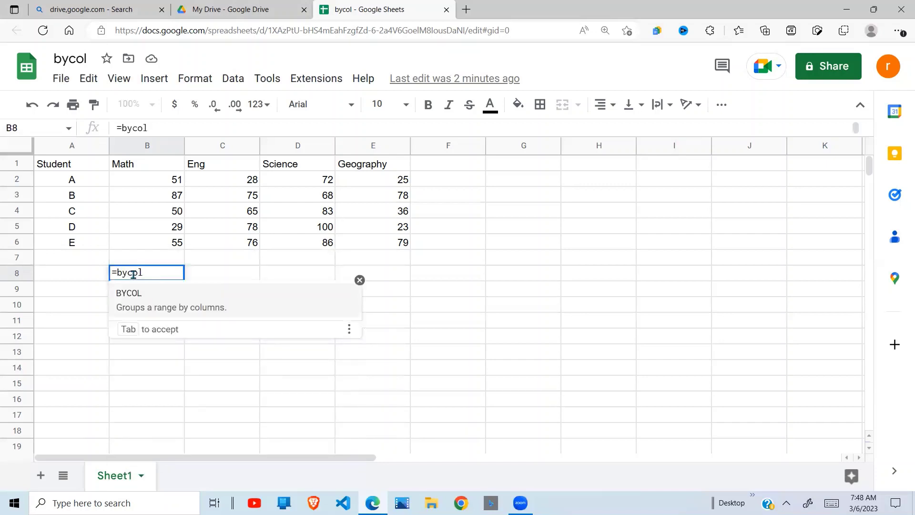
pyautogui.write('(')
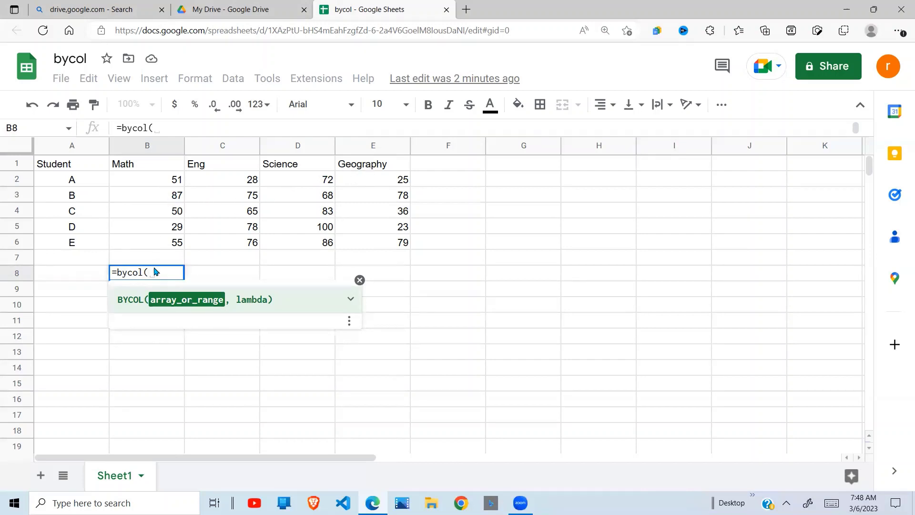
pyautogui.moveTo(154, 183)
pyautogui.mouseDown()
pyautogui.moveTo(365, 212)
pyautogui.moveTo(371, 246)
pyautogui.mouseUp()
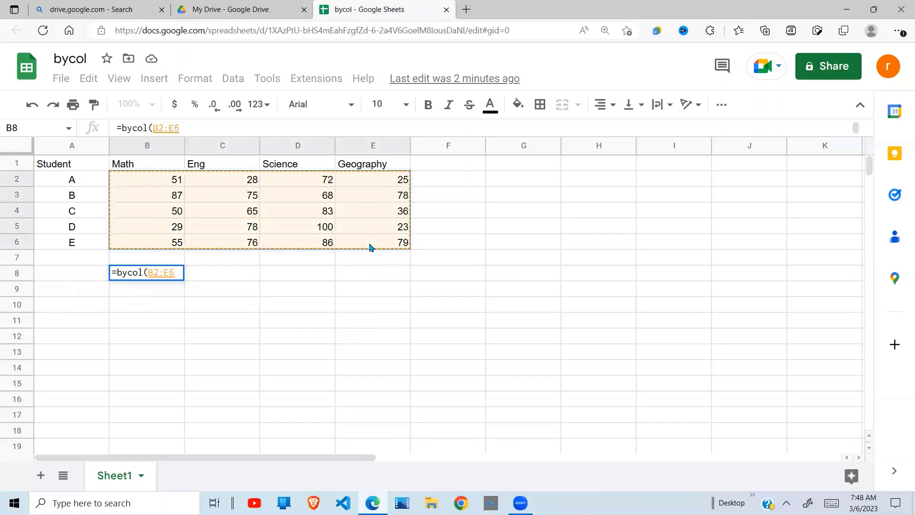
pyautogui.write(',')
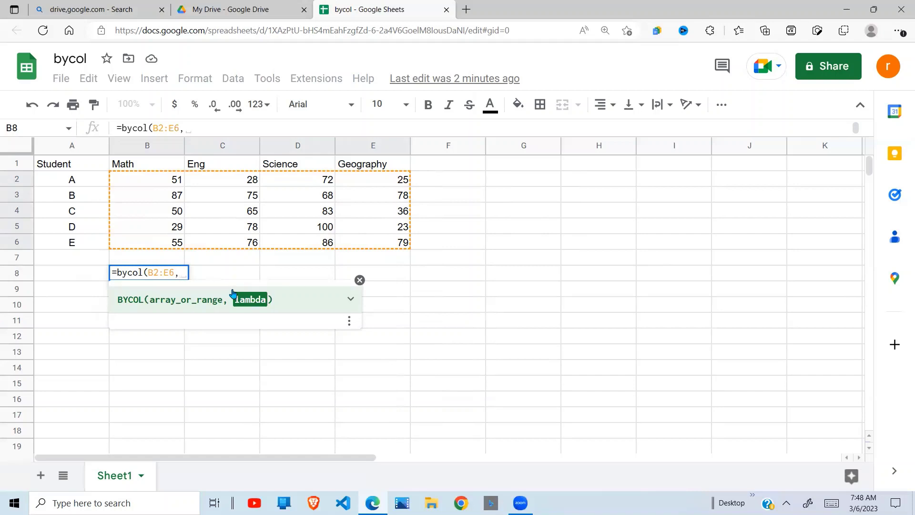
pyautogui.write('lambd')
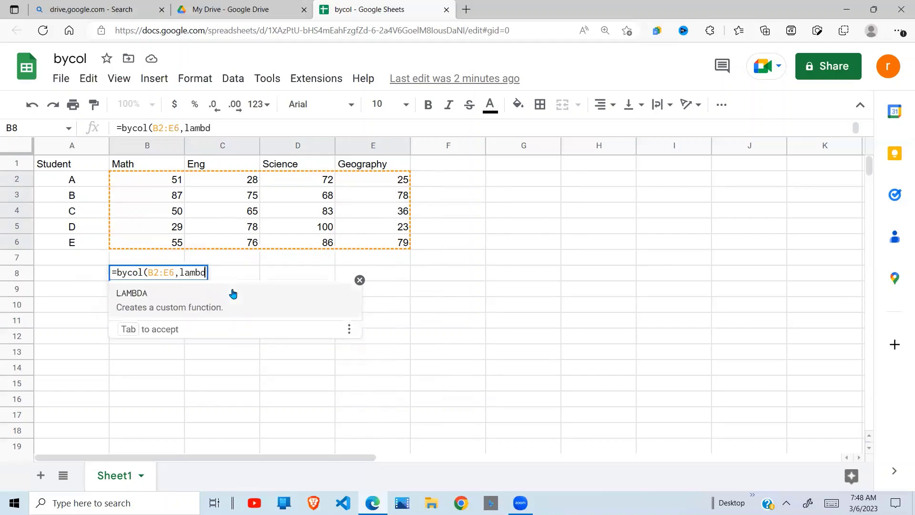
pyautogui.write('a(')
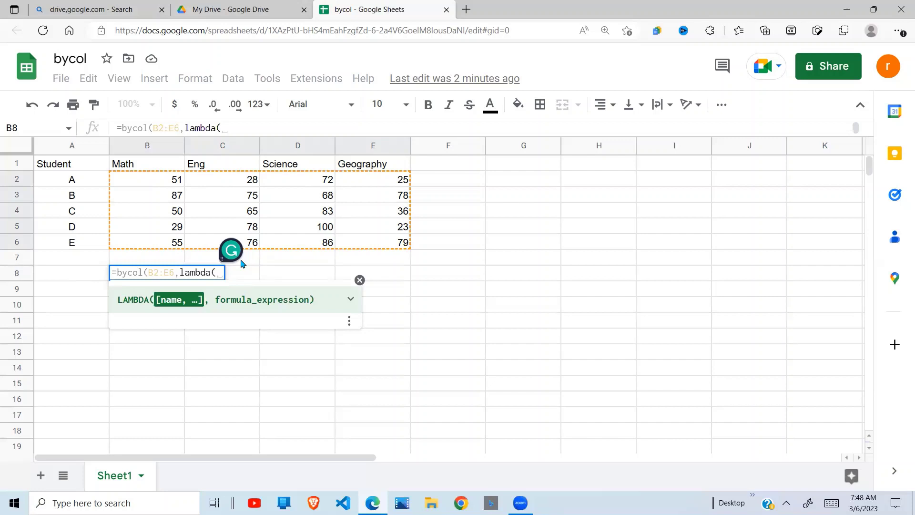
pyautogui.write('marks')
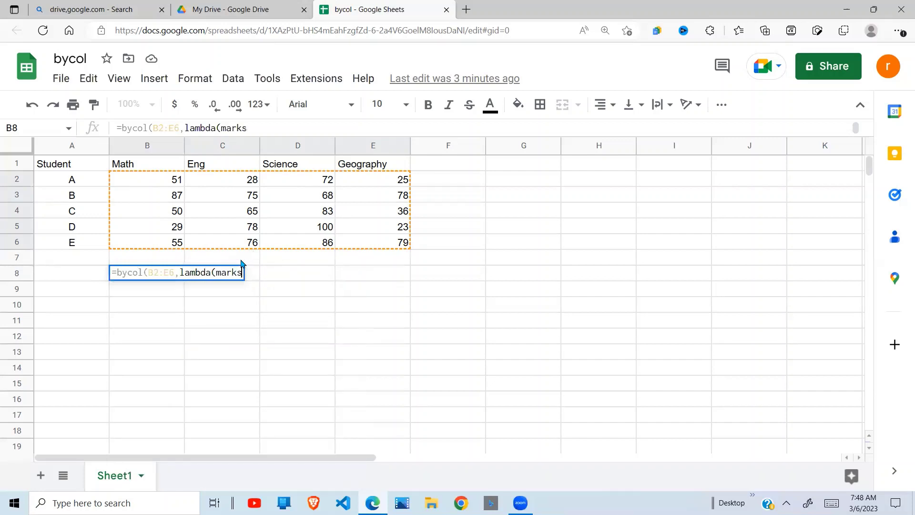
pyautogui.write(',')
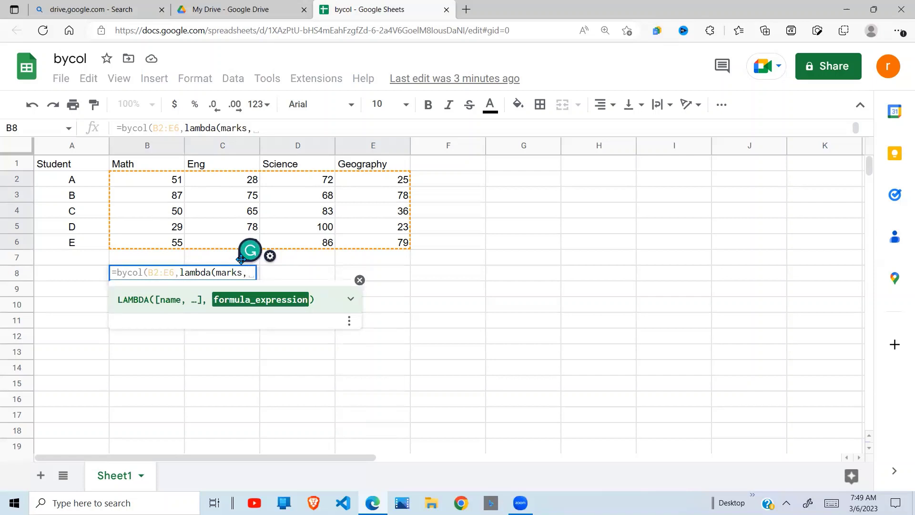
pyautogui.write('max')
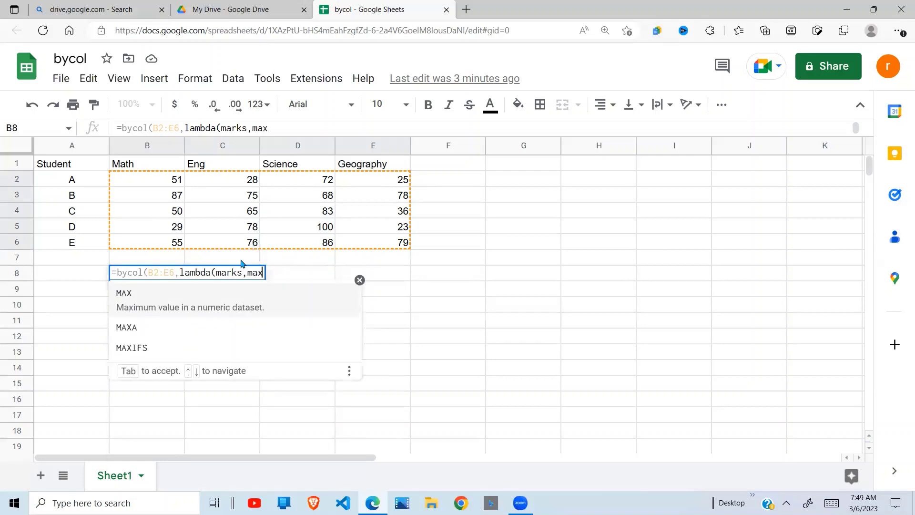
pyautogui.write('(')
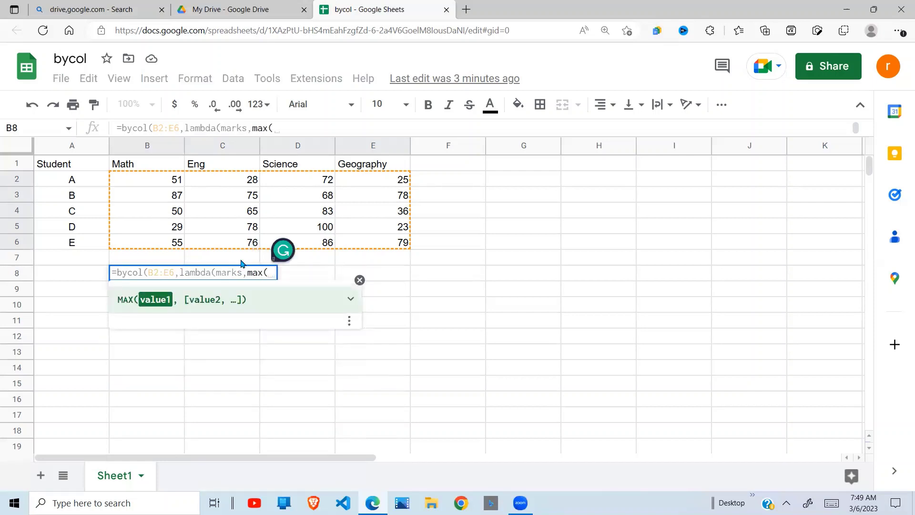
pyautogui.write('mar')
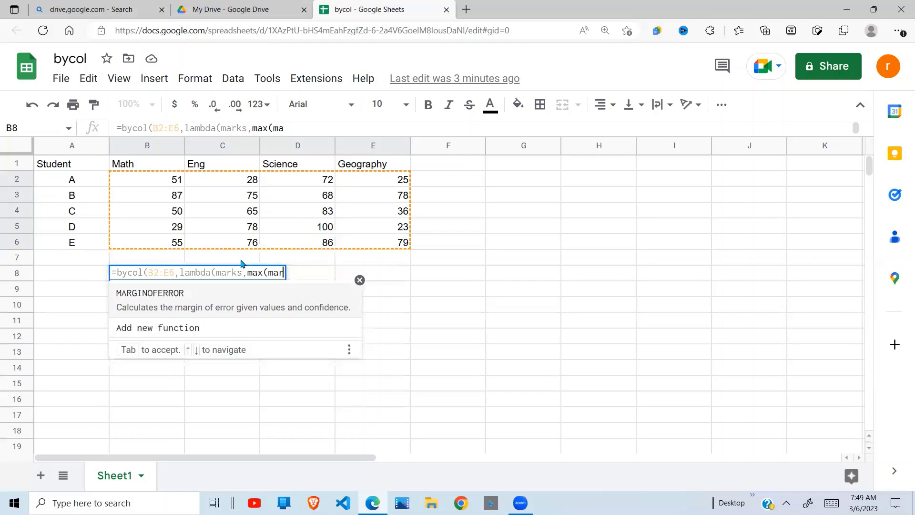
pyautogui.write('ks')
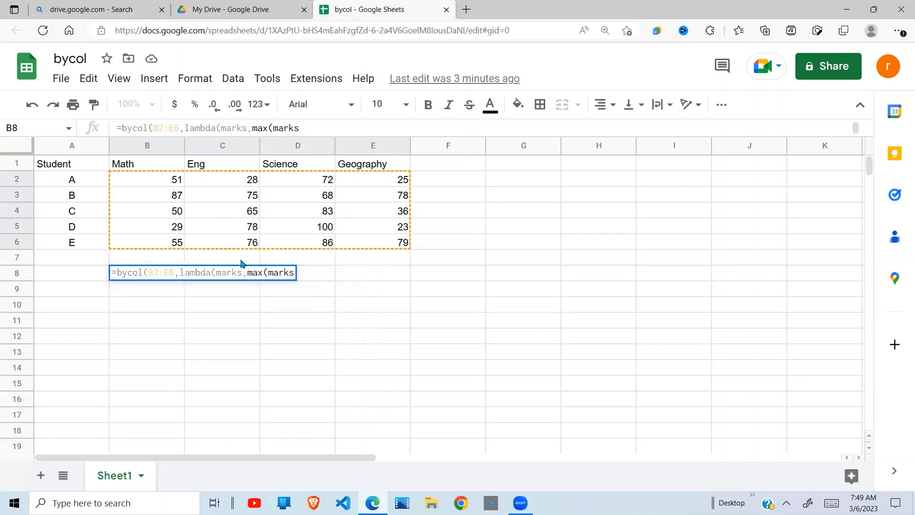
pyautogui.write(')')
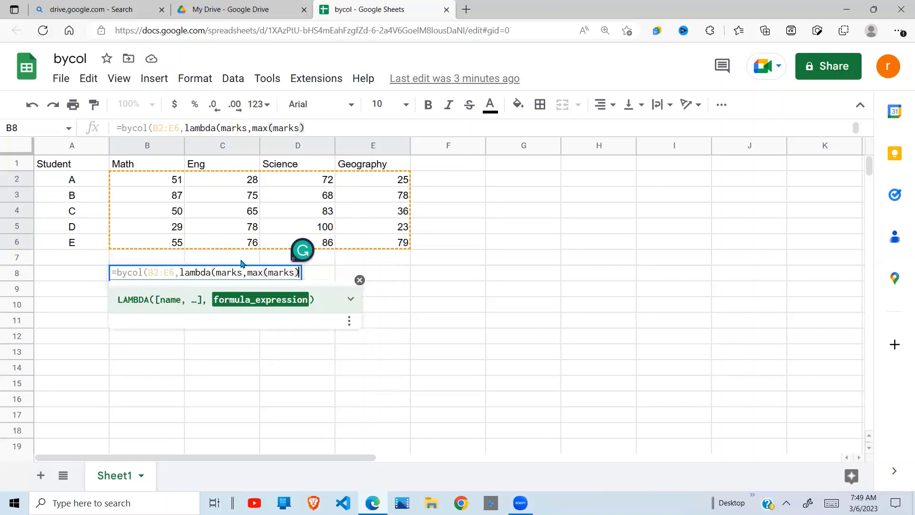
pyautogui.write(')')
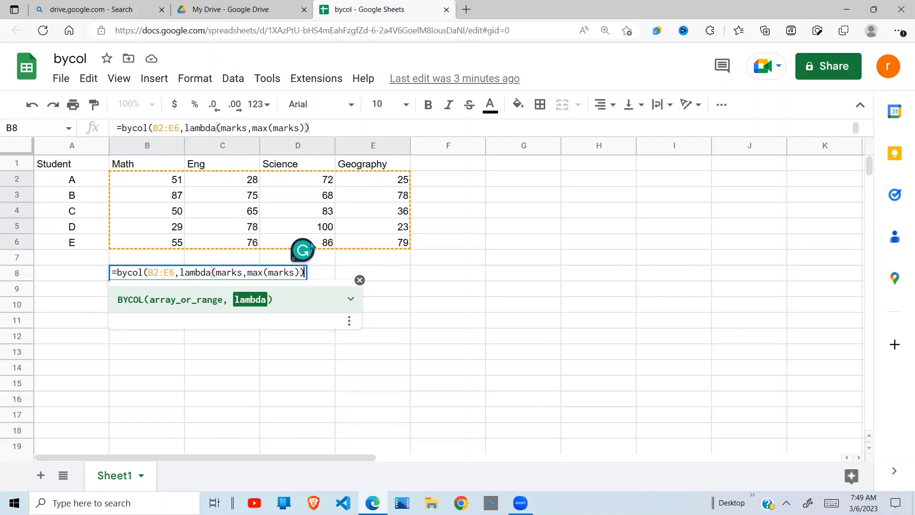
# Commit the BYCOL max formula in B8 and label A8 'max'.
pyautogui.press('Return')
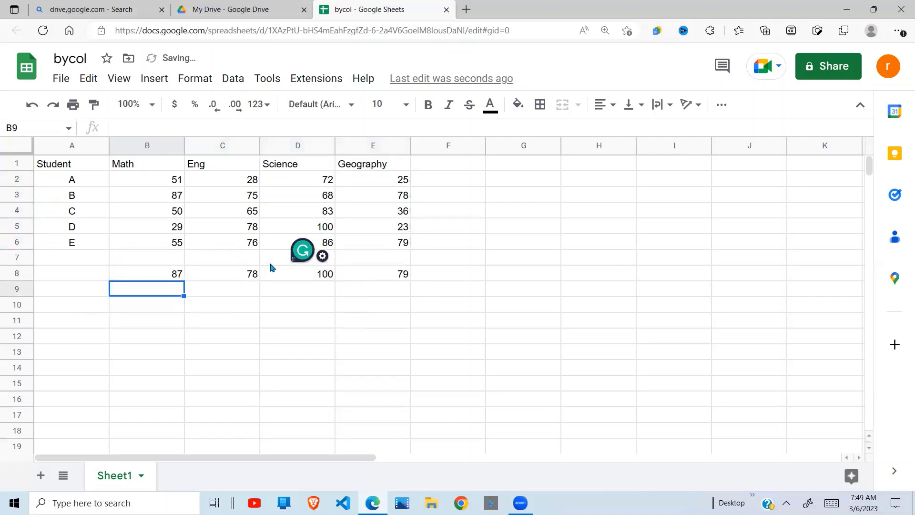
pyautogui.click(158, 274)
pyautogui.click(78, 274)
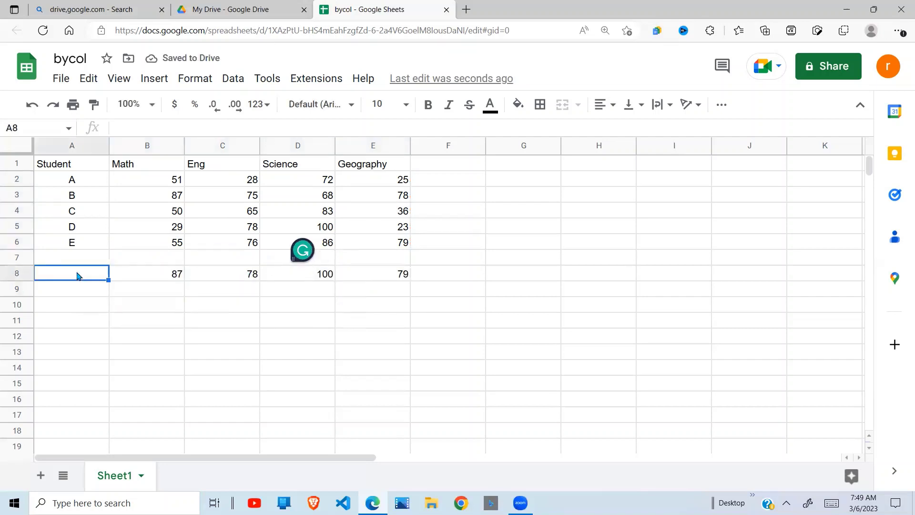
pyautogui.write('max')
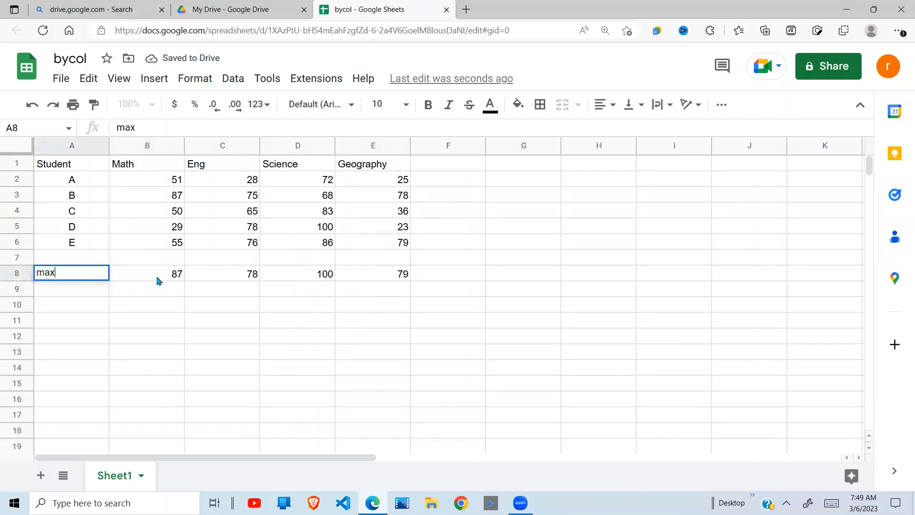
pyautogui.click(159, 278)
# Check the Math (87) and English max results against their mark columns.
pyautogui.click(172, 201)
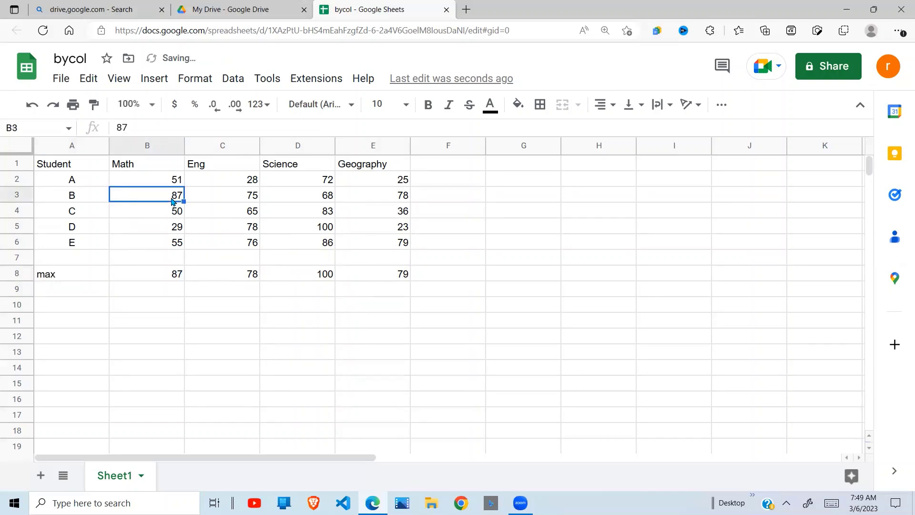
pyautogui.click(177, 279)
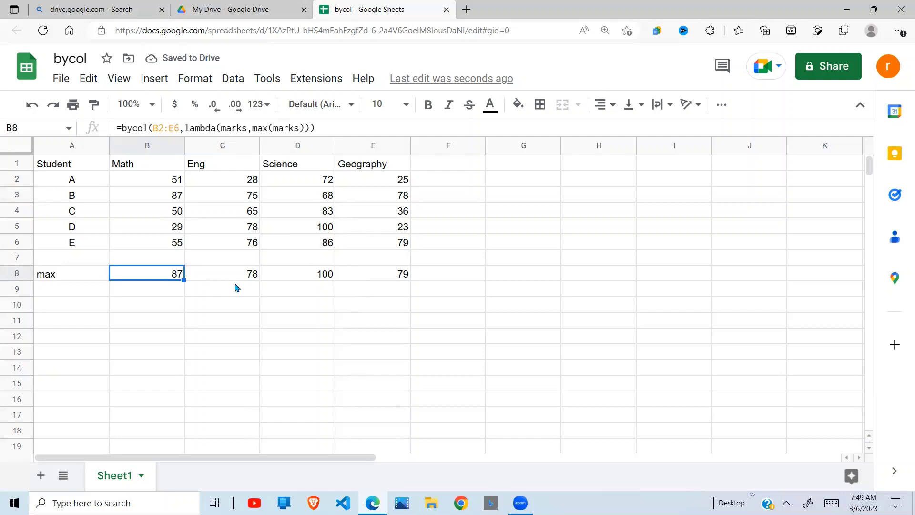
pyautogui.click(256, 280)
pyautogui.click(255, 187)
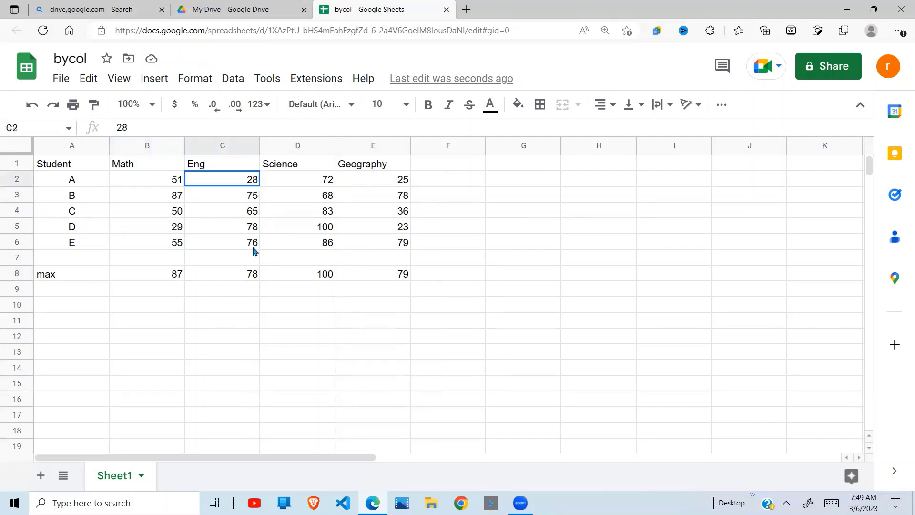
pyautogui.keyDown('shift'); pyautogui.click(254, 250); pyautogui.keyUp('shift')
# Check the Science (100) and Geography (79) maxima and review the B8 formula.
pyautogui.click(330, 278)
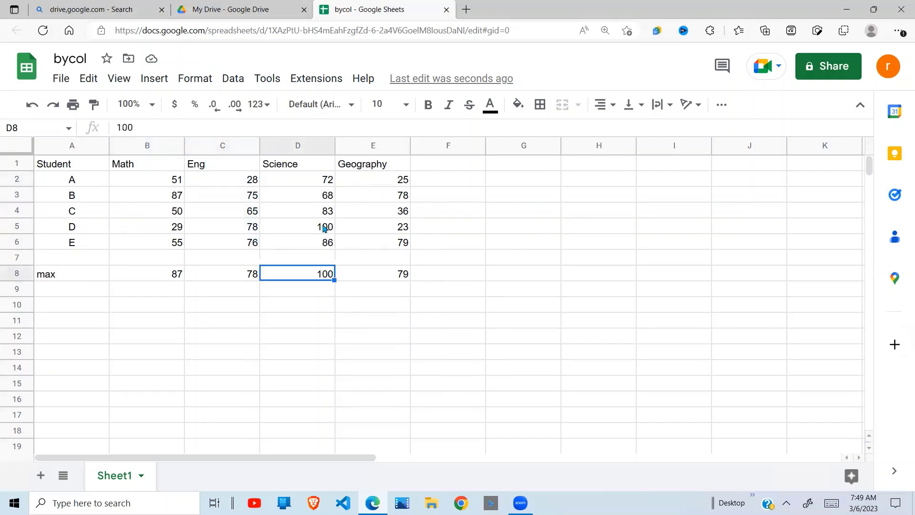
pyautogui.click(324, 227)
pyautogui.click(405, 275)
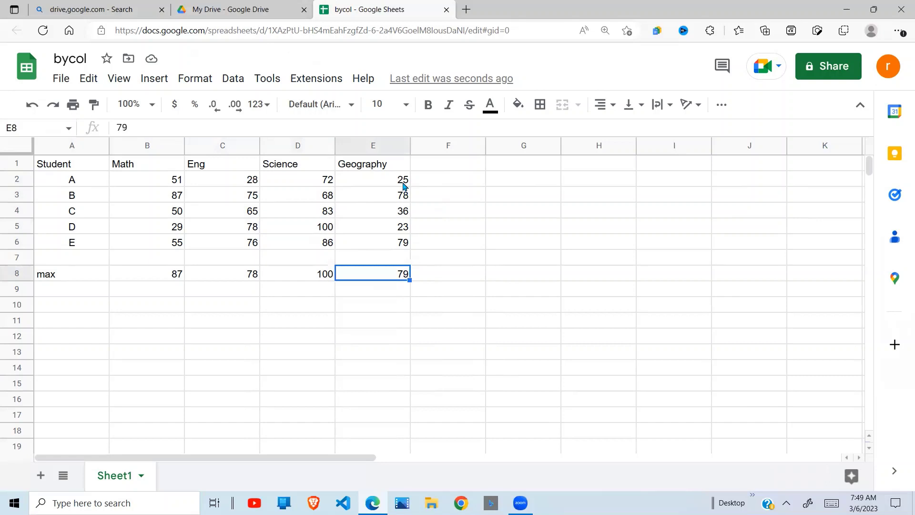
pyautogui.moveTo(404, 185); pyautogui.dragTo(398, 243)
pyautogui.click(398, 243)
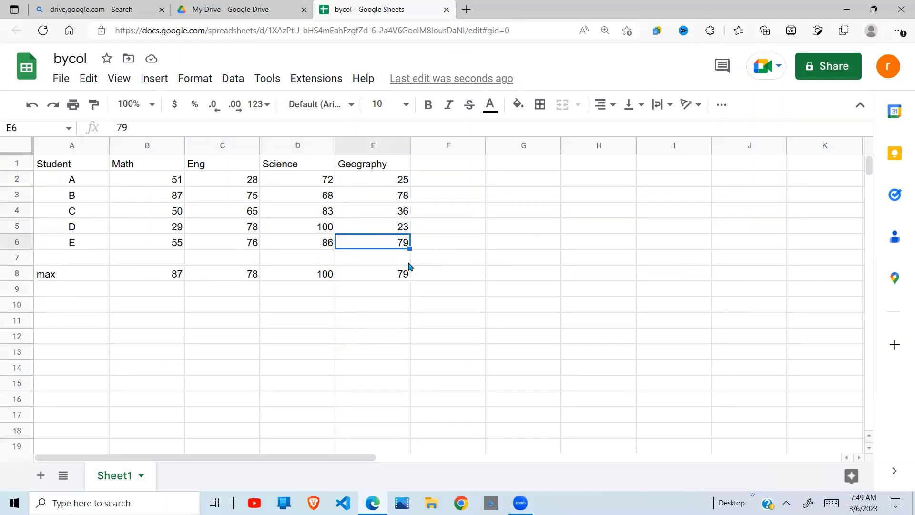
pyautogui.click(337, 281)
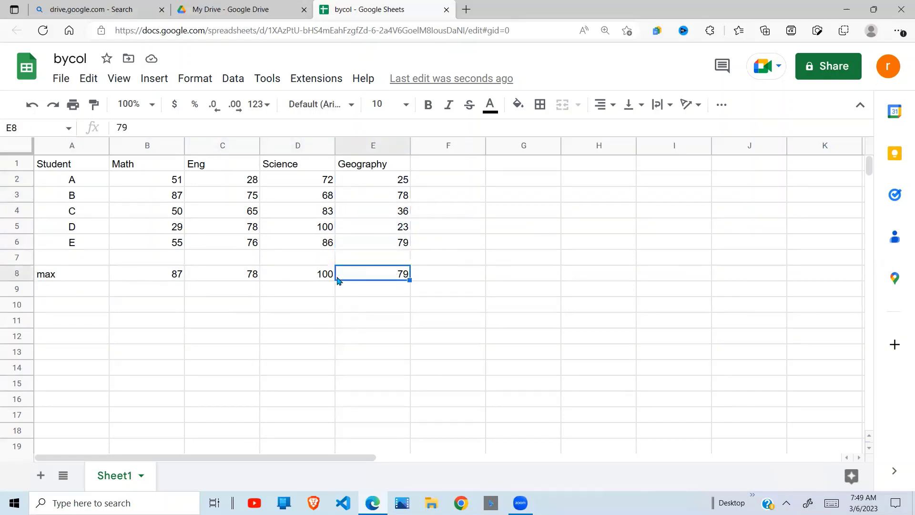
pyautogui.click(164, 279)
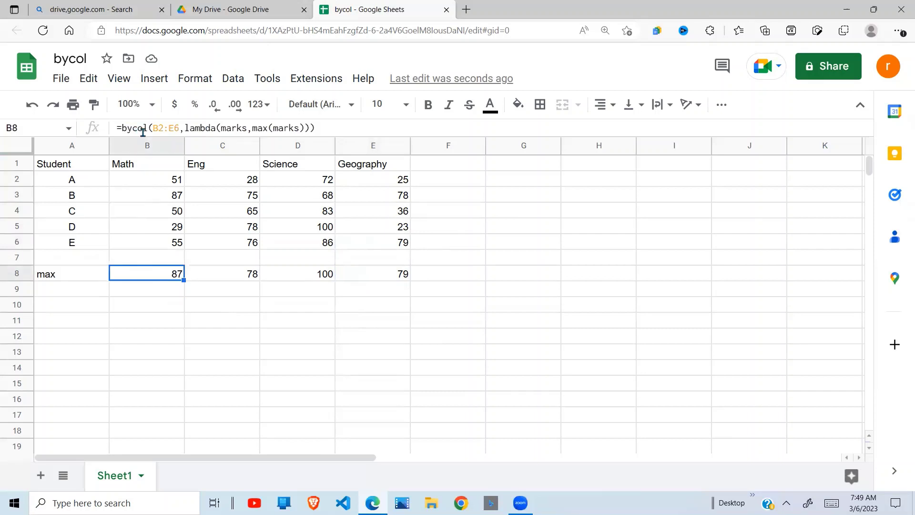
# Label A9 'min' and A10 'average', correcting a typo in the label.
pyautogui.click(74, 291)
pyautogui.write('mi')
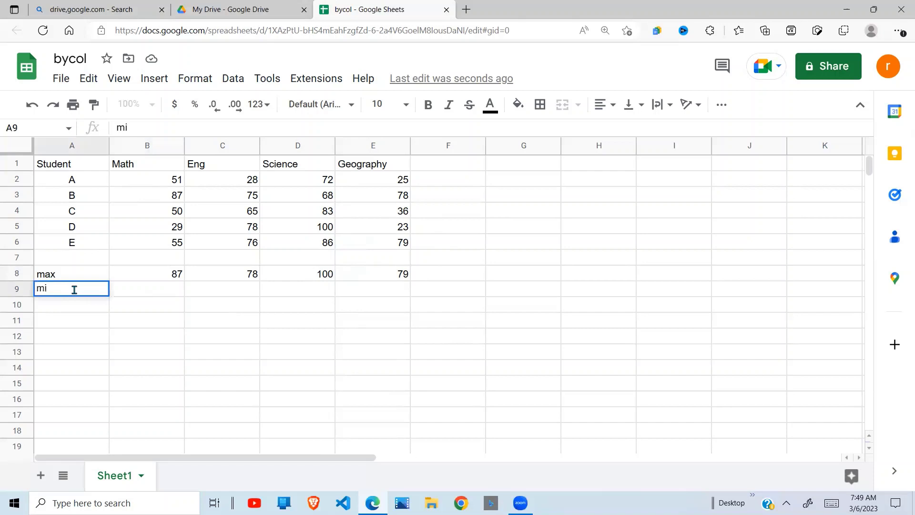
pyautogui.write('n')
pyautogui.moveTo(151, 302); pyautogui.dragTo(164, 290)
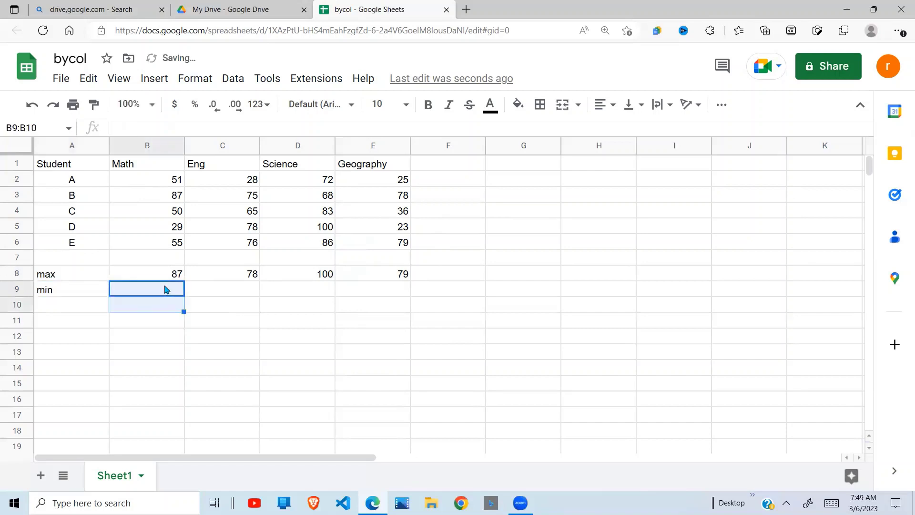
pyautogui.click(165, 290)
pyautogui.doubleClick(44, 303)
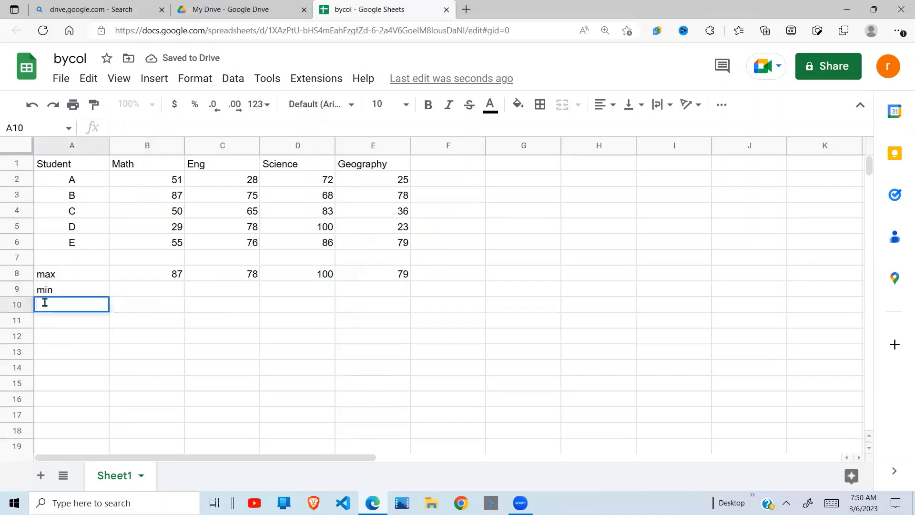
pyautogui.write('averg')
pyautogui.press('BackSpace')
pyautogui.press('BackSpace')
pyautogui.press('BackSpace')
pyautogui.write('rage')
# Enter =bycol(B2:E6,lambda(marks,min(marks))) in B9, giving minimums 29, 28, 68, 23.
pyautogui.click(148, 295)
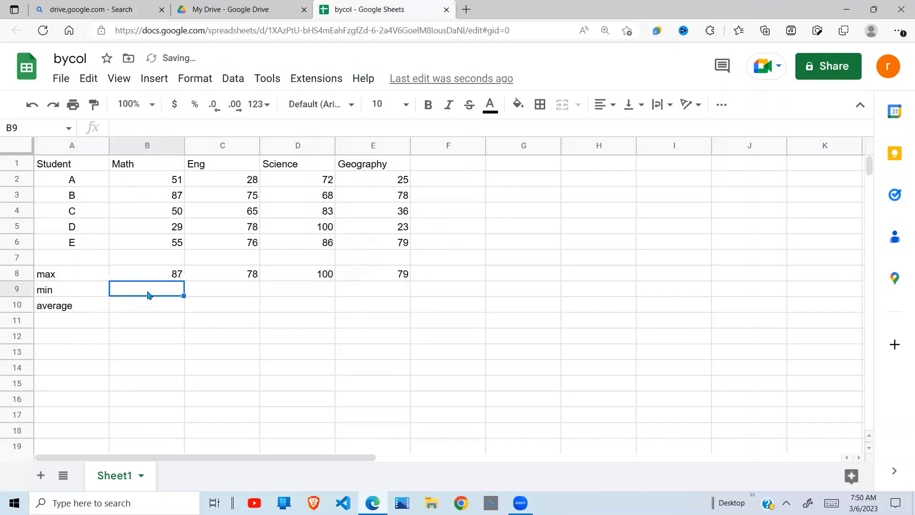
pyautogui.write('=byco')
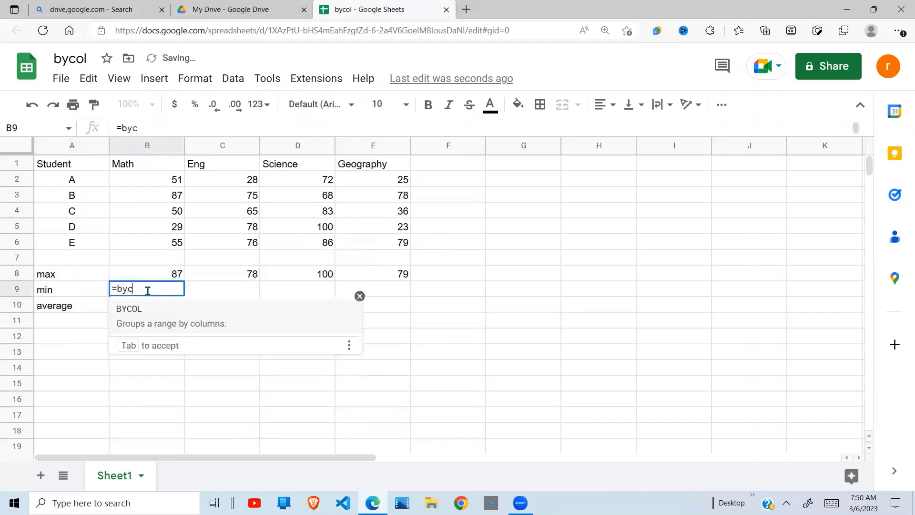
pyautogui.write('l(')
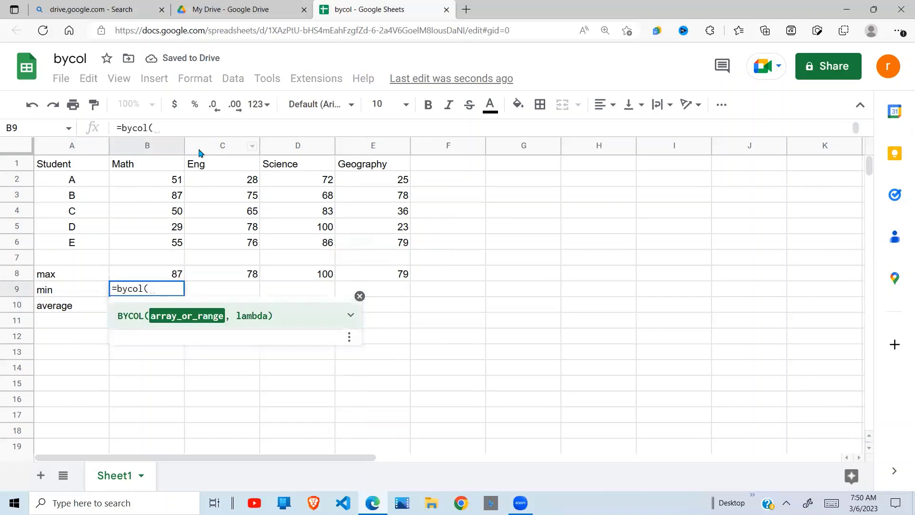
pyautogui.moveTo(177, 185)
pyautogui.mouseDown()
pyautogui.moveTo(415, 224)
pyautogui.moveTo(393, 253)
pyautogui.mouseUp()
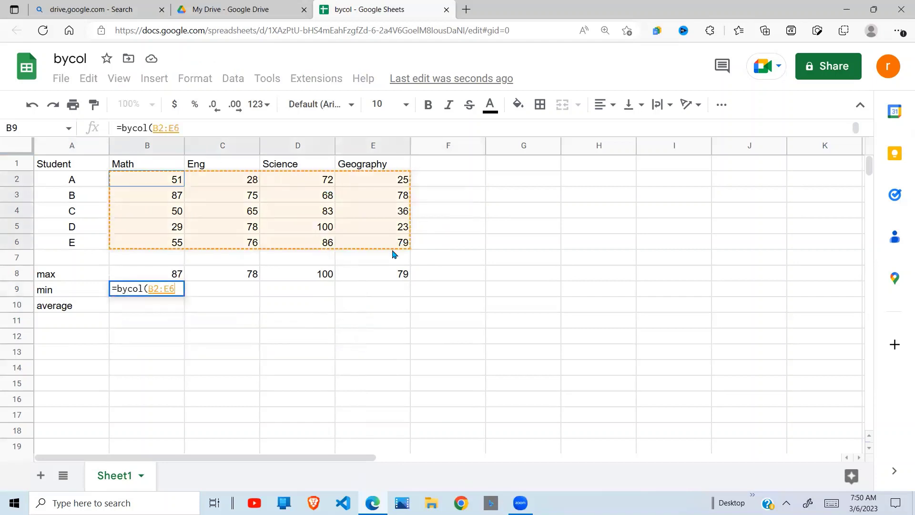
pyautogui.write(',')
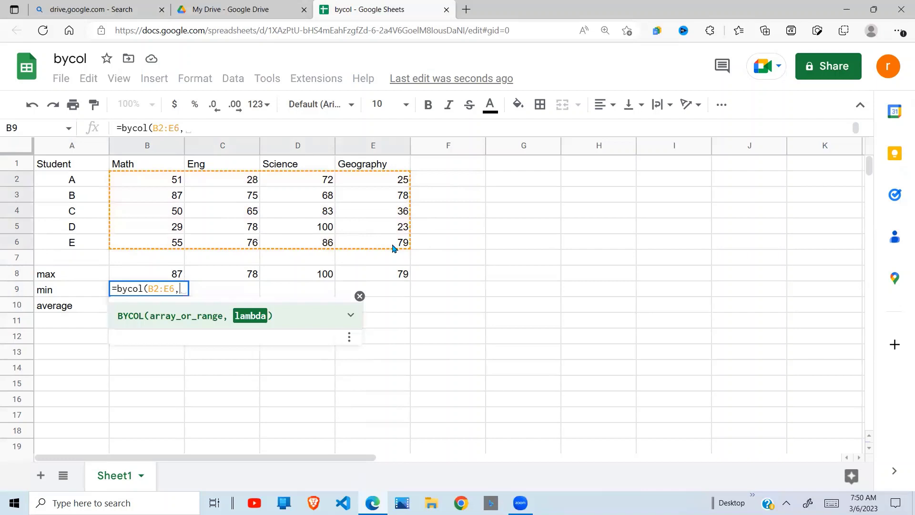
pyautogui.write('lamb')
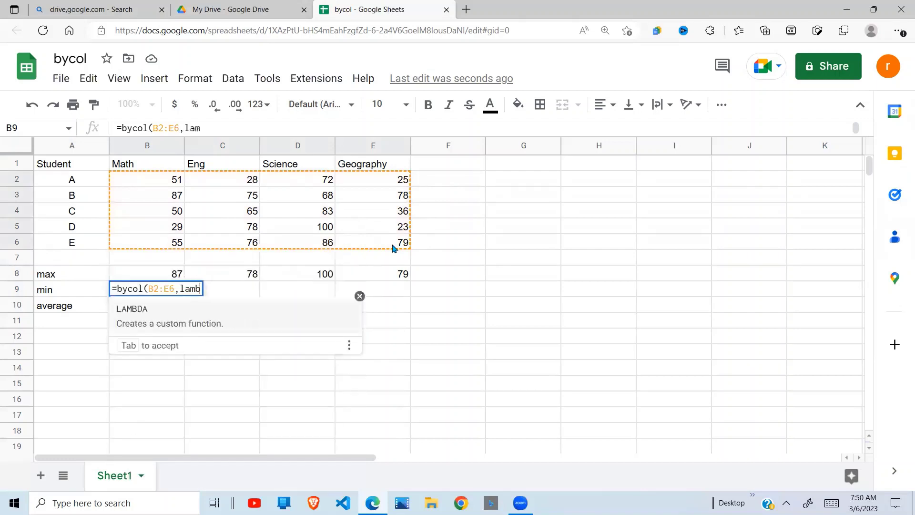
pyautogui.write('da(')
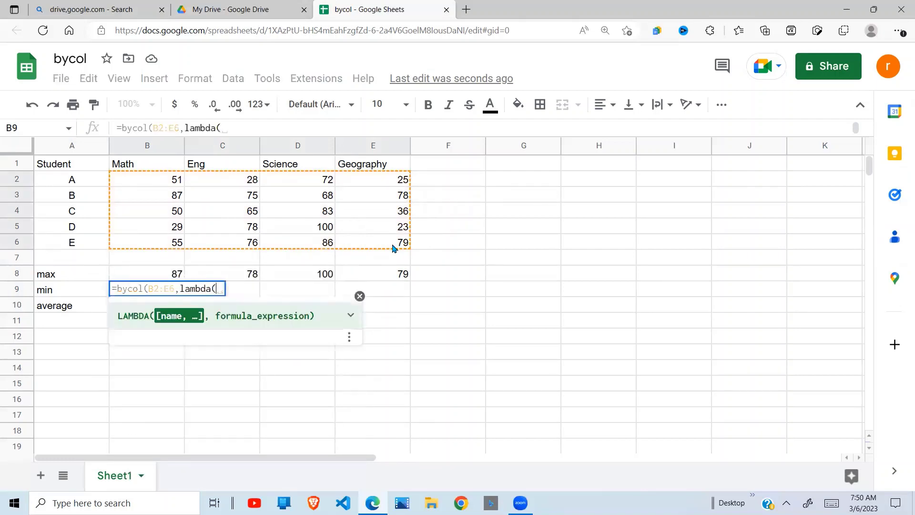
pyautogui.write('ma')
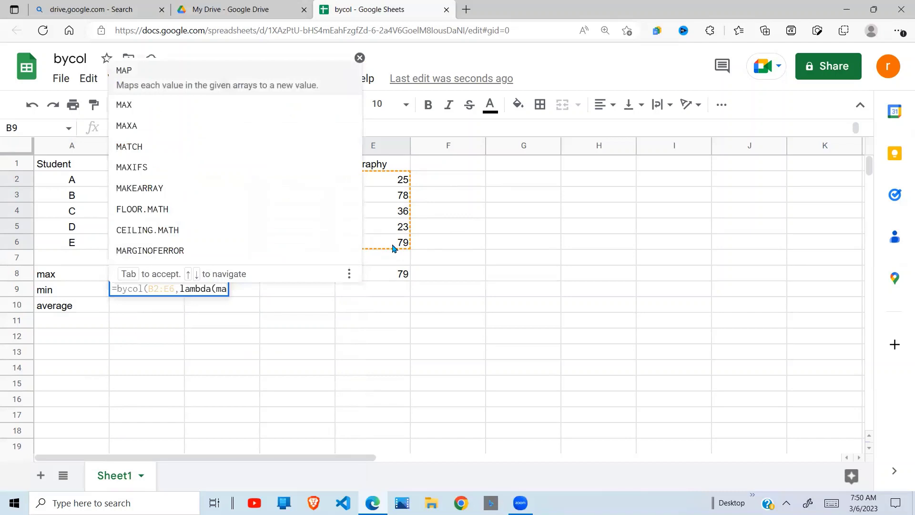
pyautogui.write('rks,')
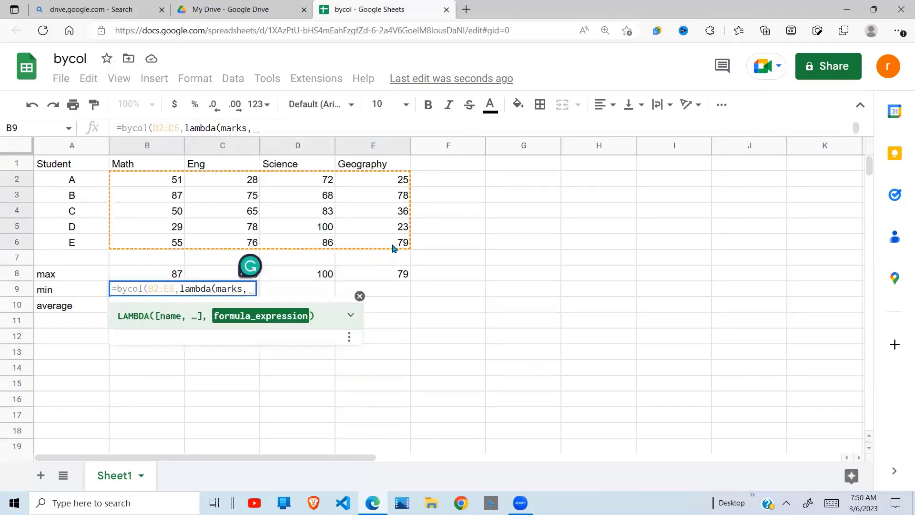
pyautogui.write('m')
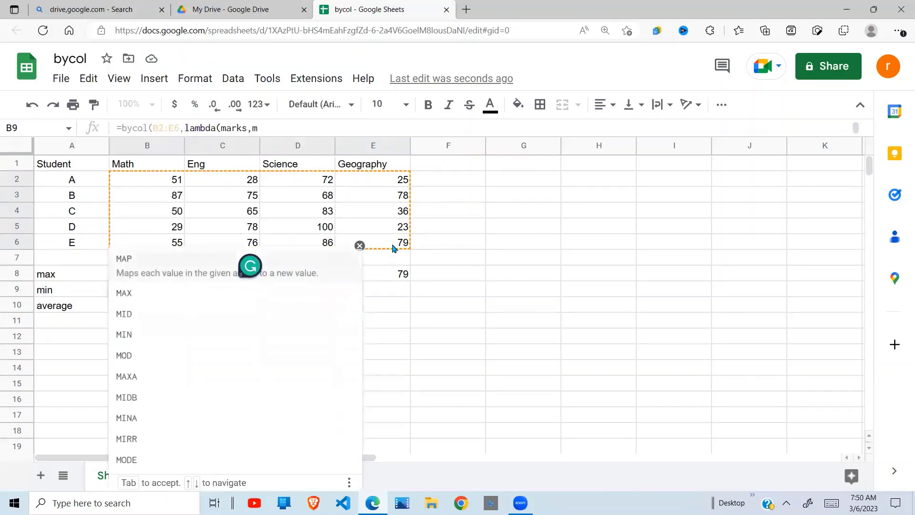
pyautogui.write('in(')
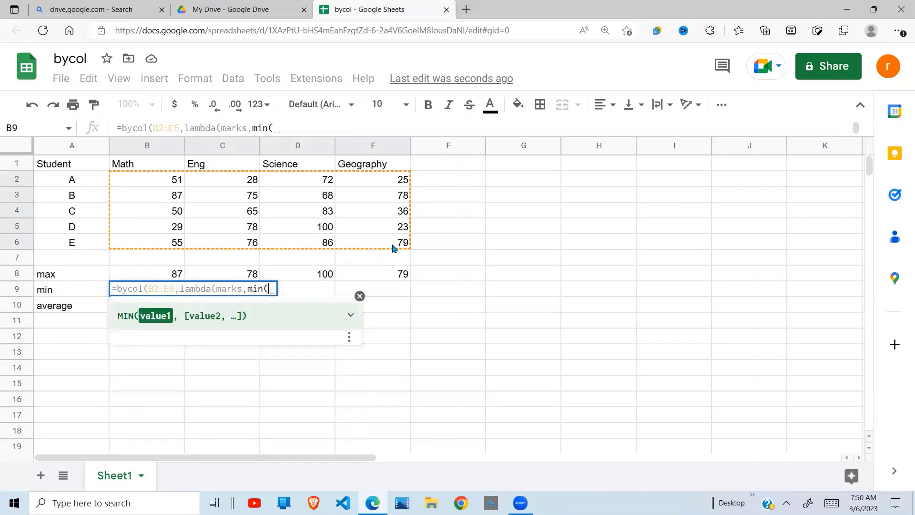
pyautogui.write('marks')
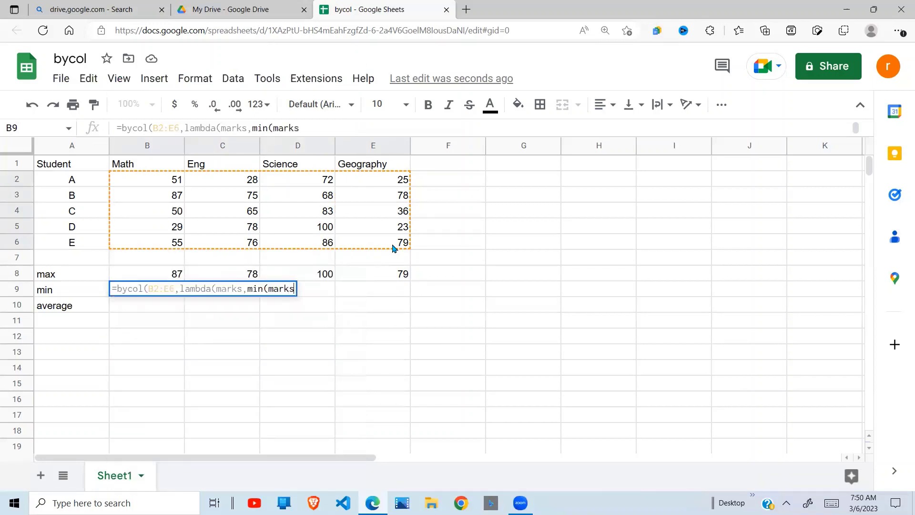
pyautogui.write('))')
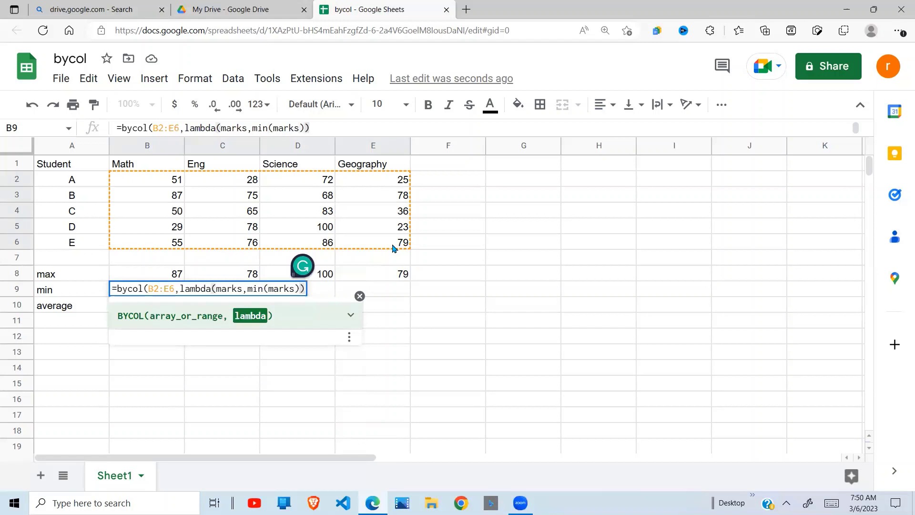
pyautogui.press('Return')
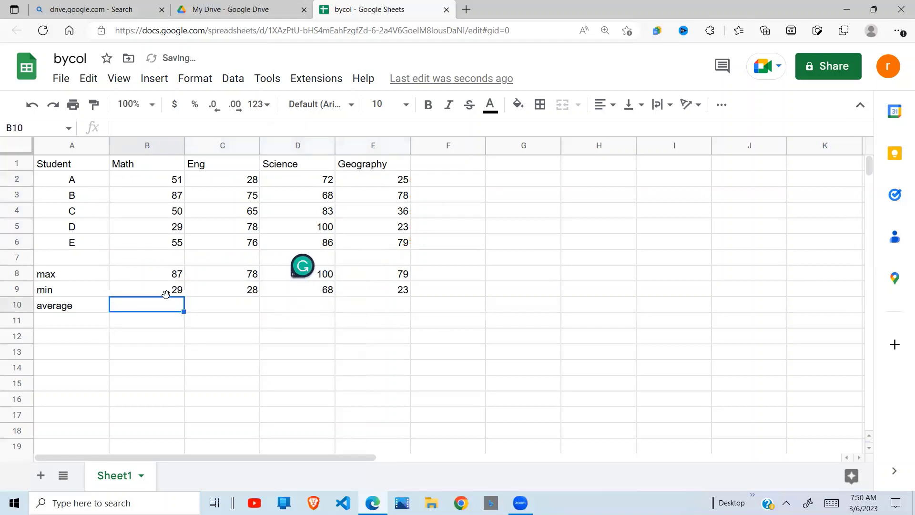
# Adapt the min formula into =bycol(B2:E6,lambda(marks,average(marks))) in B10, giving 54.4, 64.4, 81.8, 48.2.
pyautogui.click(178, 295)
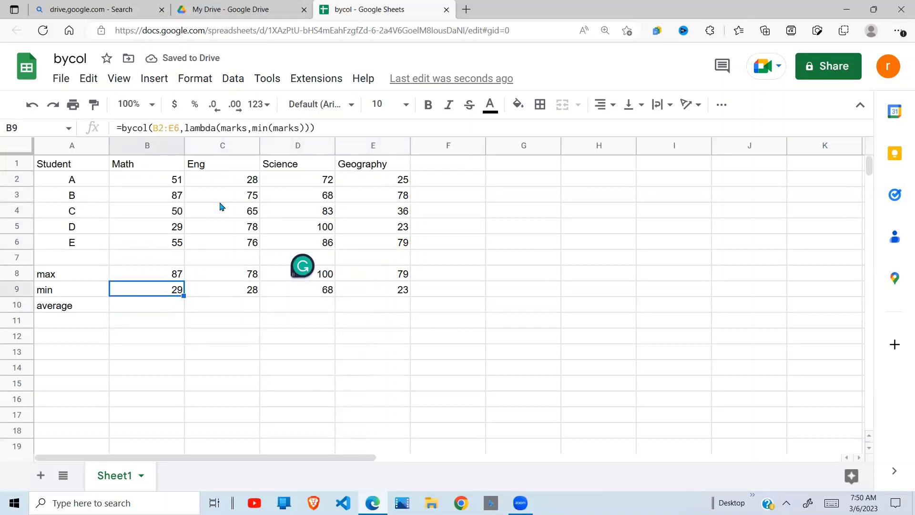
pyautogui.moveTo(329, 128); pyautogui.dragTo(124, 128)
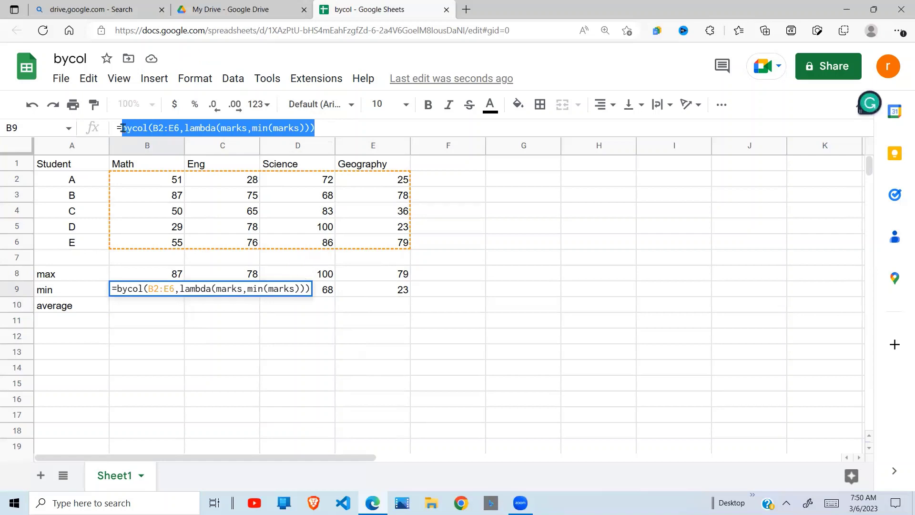
pyautogui.press('Escape')
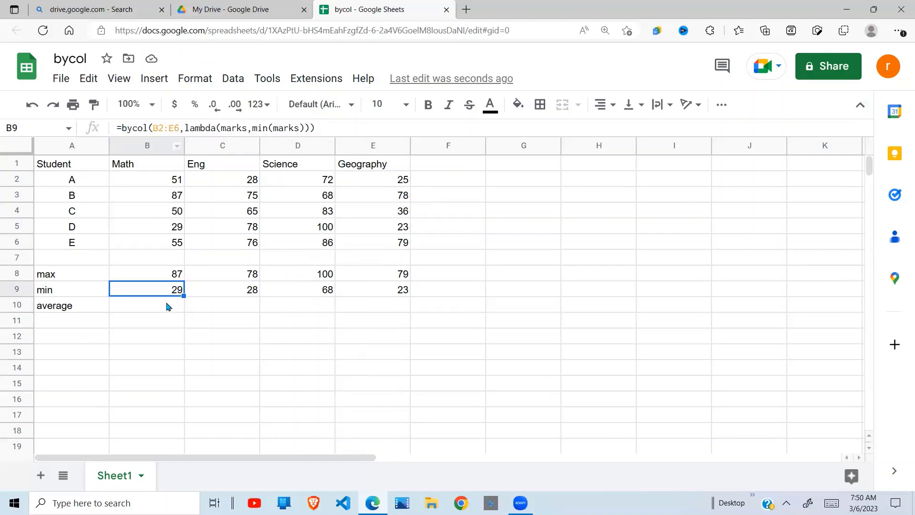
pyautogui.click(167, 306)
pyautogui.write('=bycol(B2:E6,lambda(marks,min(marks)))')
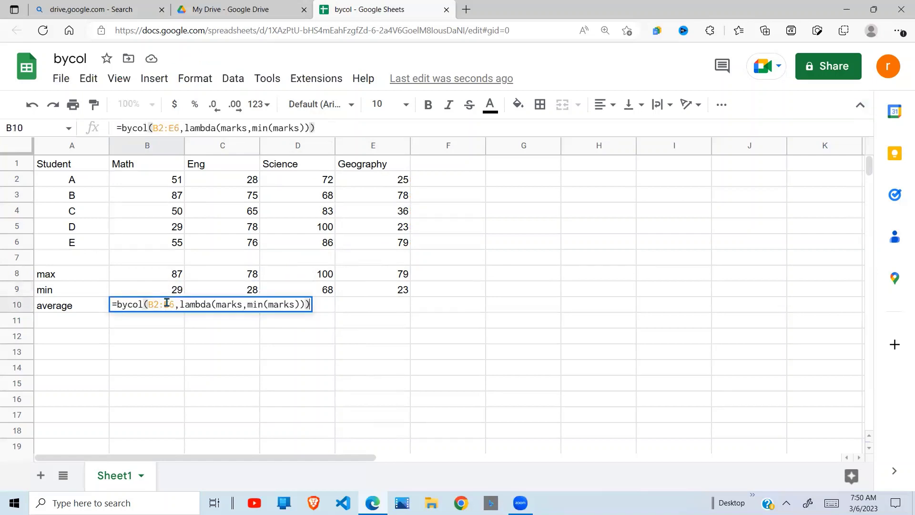
pyautogui.click(264, 129)
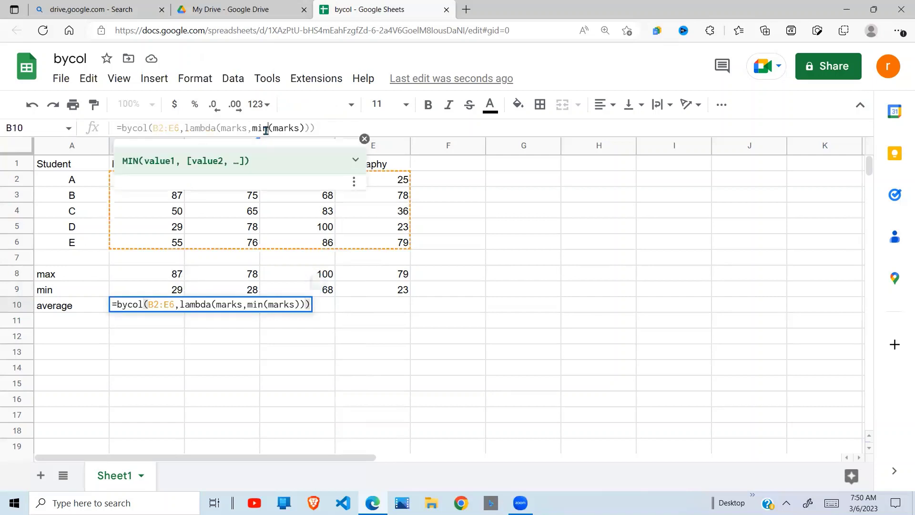
pyautogui.press('BackSpace')
pyautogui.press('BackSpace')
pyautogui.press('BackSpace')
pyautogui.write('averg')
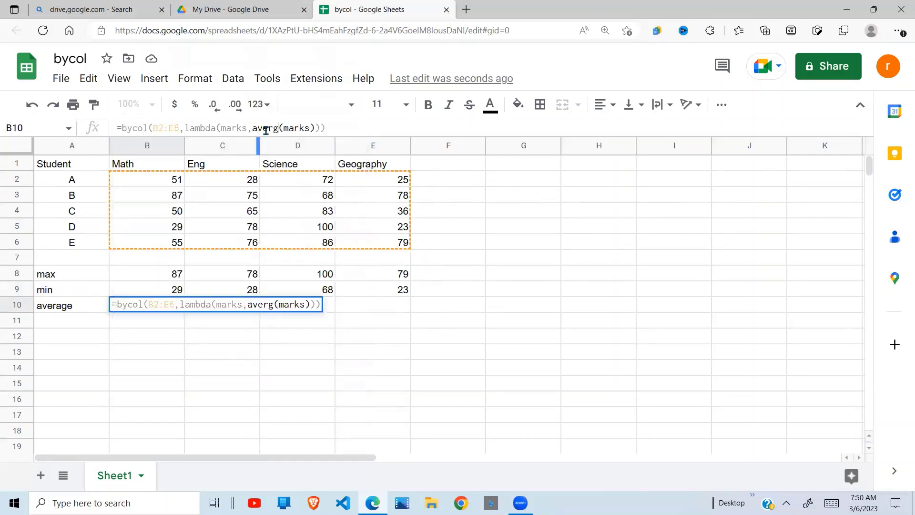
pyautogui.press('BackSpace')
pyautogui.write('age')
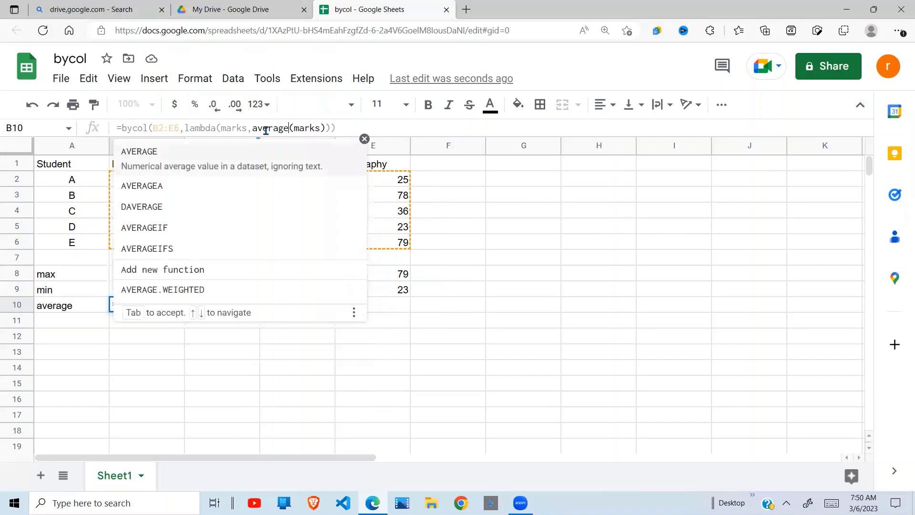
pyautogui.press('Tab')
pyautogui.press('Return')
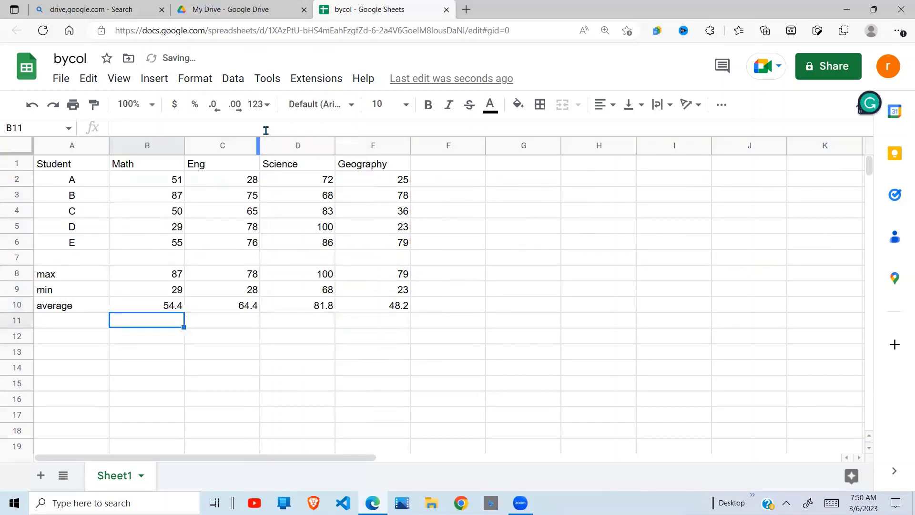
pyautogui.click(203, 260)
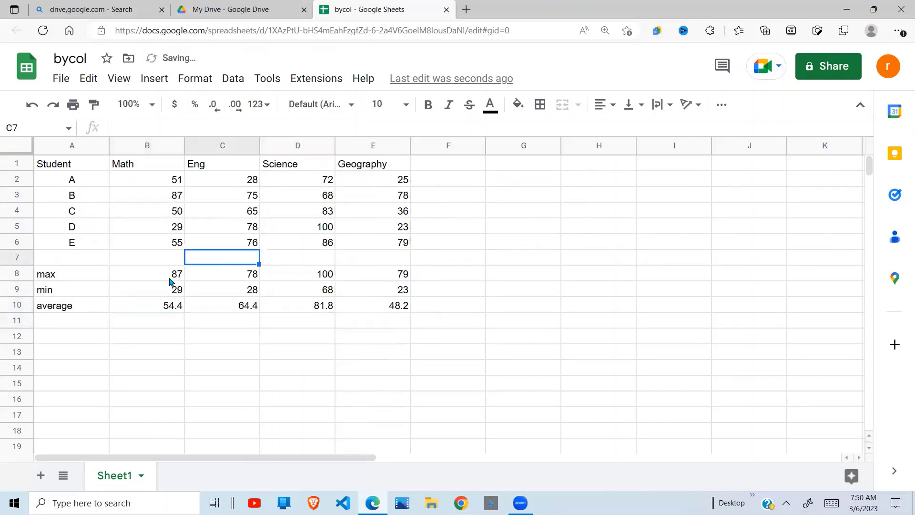
pyautogui.moveTo(175, 274); pyautogui.dragTo(368, 313)
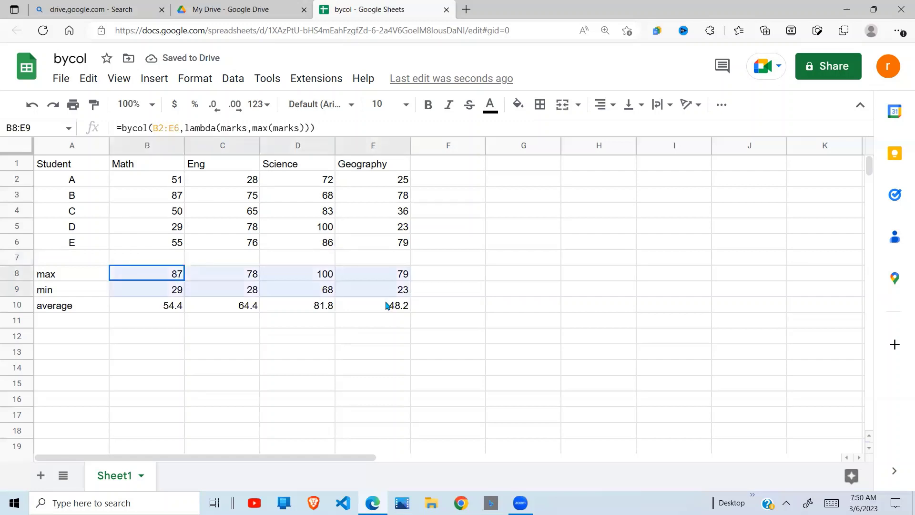
pyautogui.click(195, 313)
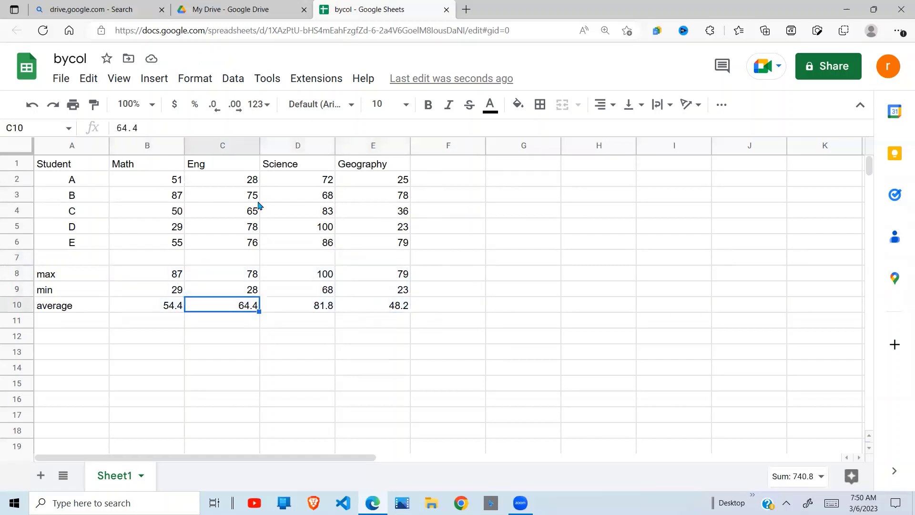
pyautogui.click(193, 186)
pyautogui.moveTo(434, 161); pyautogui.dragTo(409, 180)
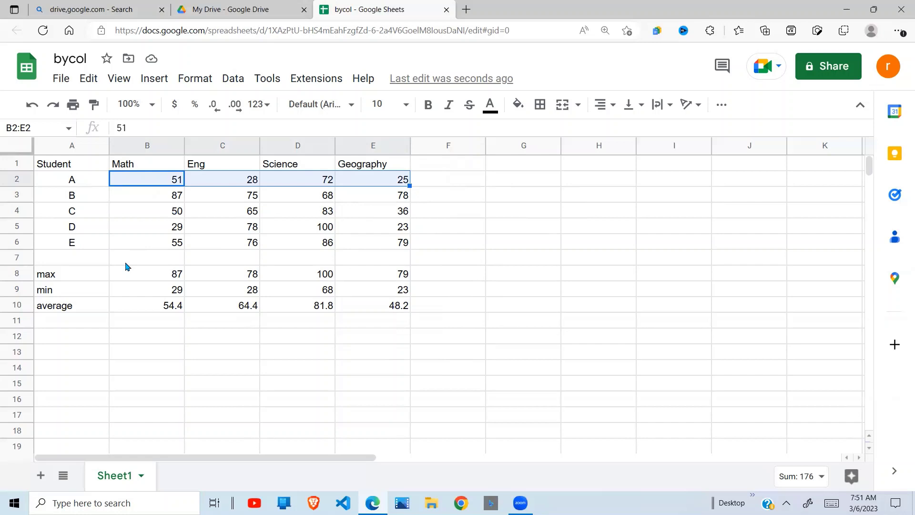
pyautogui.click(465, 179)
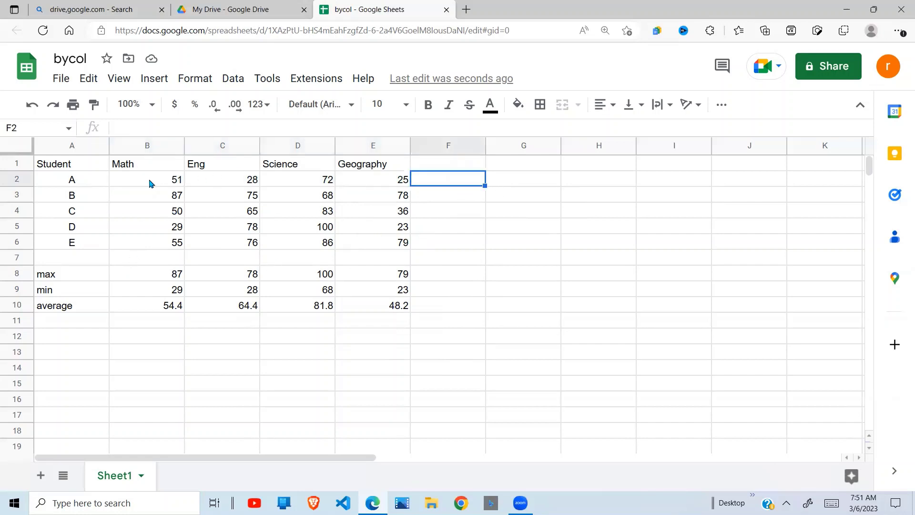
pyautogui.moveTo(153, 182); pyautogui.dragTo(397, 180)
pyautogui.moveTo(178, 200); pyautogui.dragTo(364, 200)
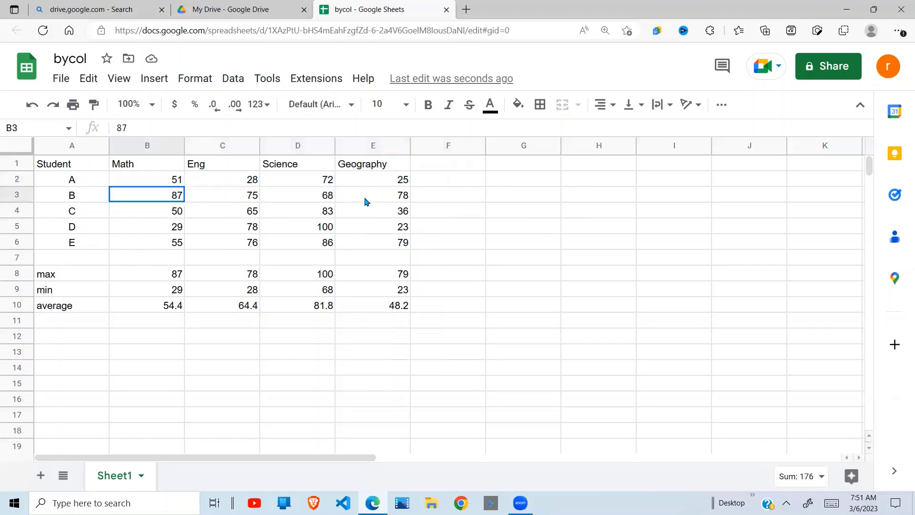
pyautogui.moveTo(223, 212); pyautogui.dragTo(411, 232)
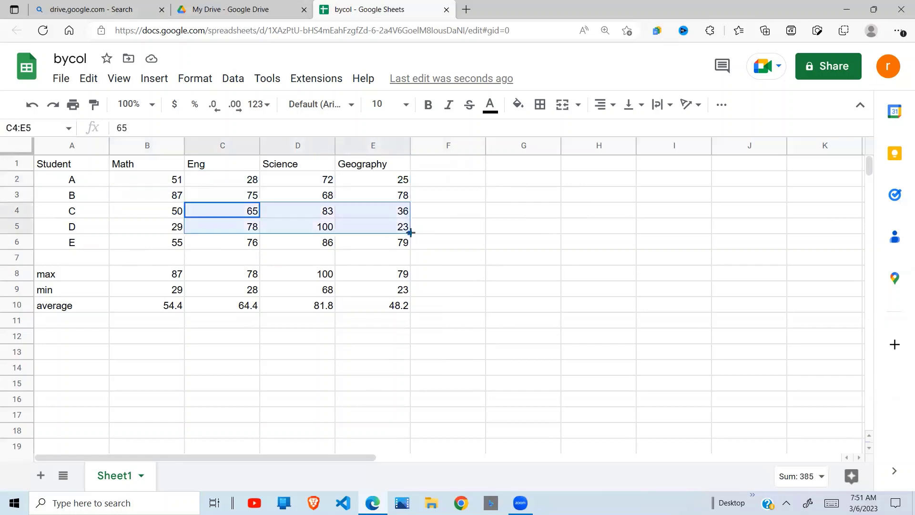
pyautogui.click(456, 183)
pyautogui.click(468, 190)
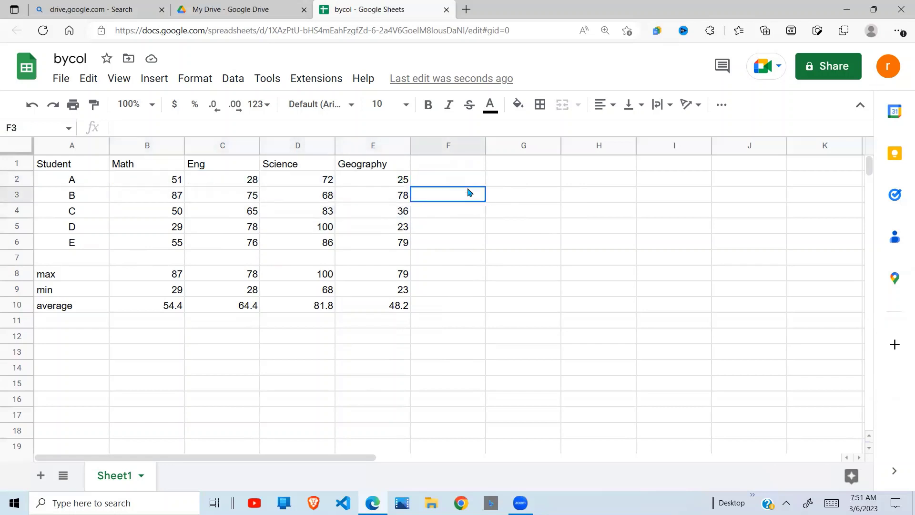
# Add the headings max, min and average in F1, G1 and H1.
pyautogui.moveTo(467, 190); pyautogui.dragTo(468, 168)
pyautogui.click(466, 166)
pyautogui.write('max')
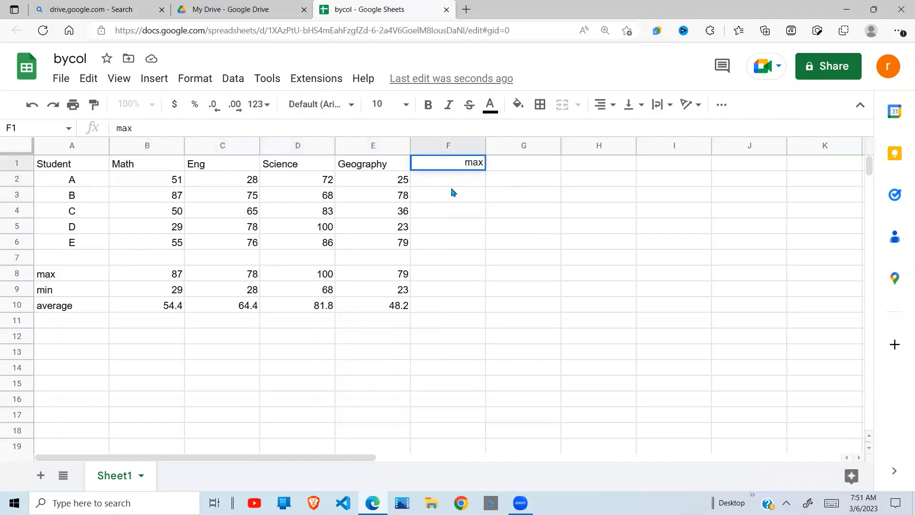
pyautogui.click(452, 190)
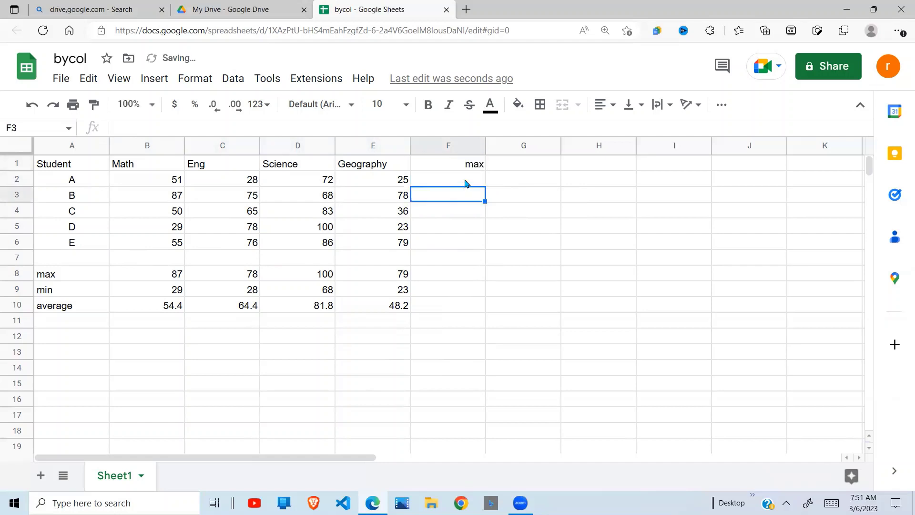
pyautogui.click(524, 165)
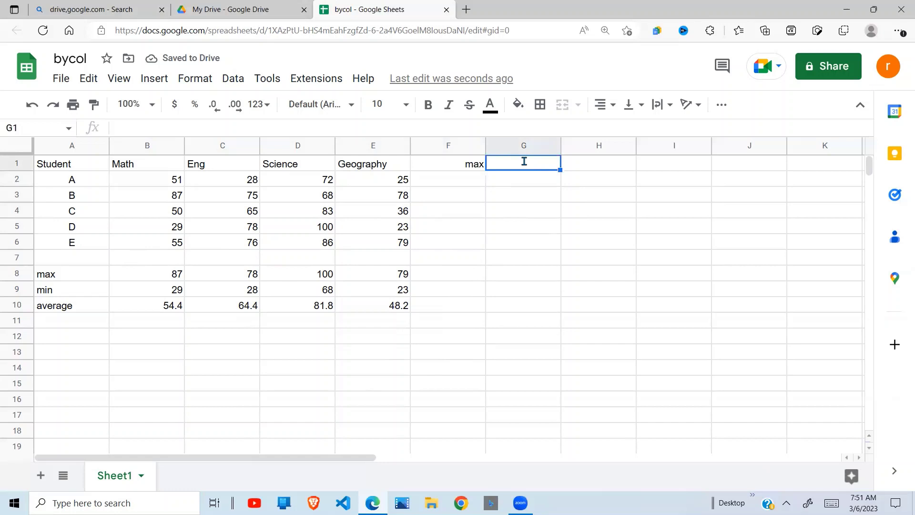
pyautogui.write('min')
pyautogui.click(617, 166)
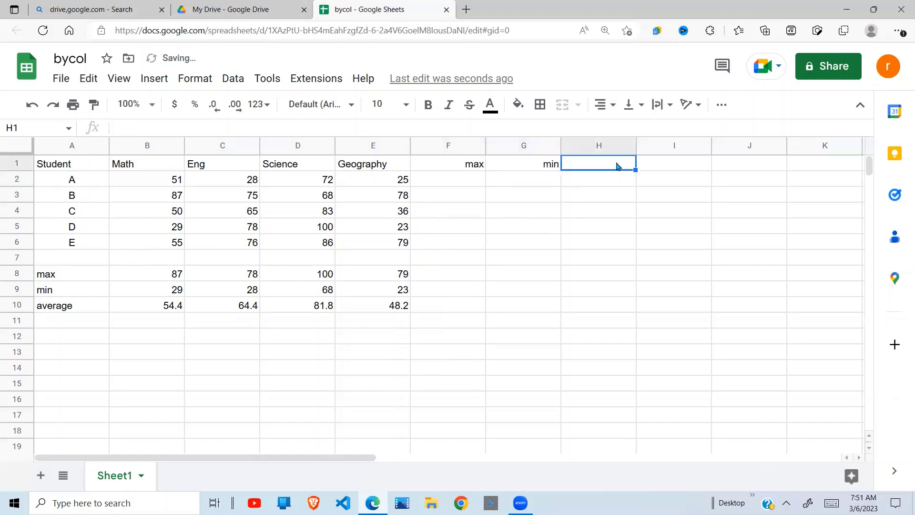
pyautogui.write('average')
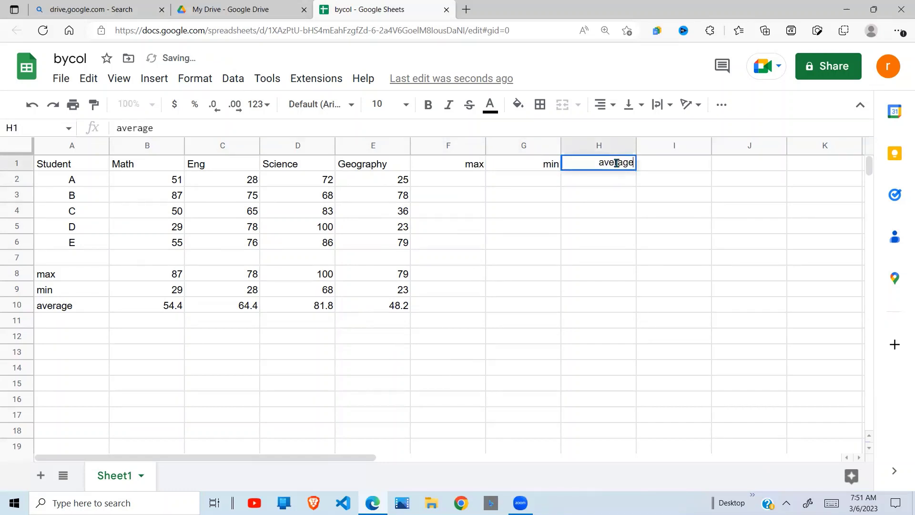
pyautogui.click(466, 178)
pyautogui.write('=')
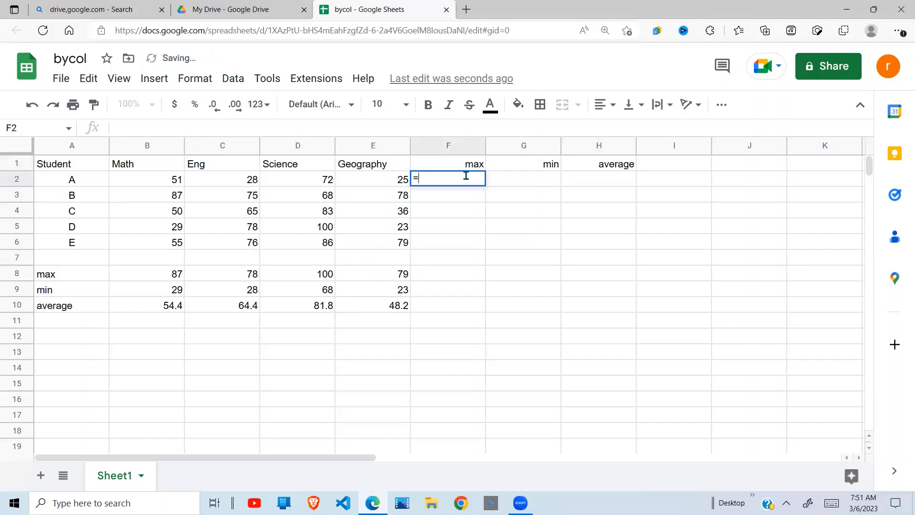
pyautogui.write('brow')
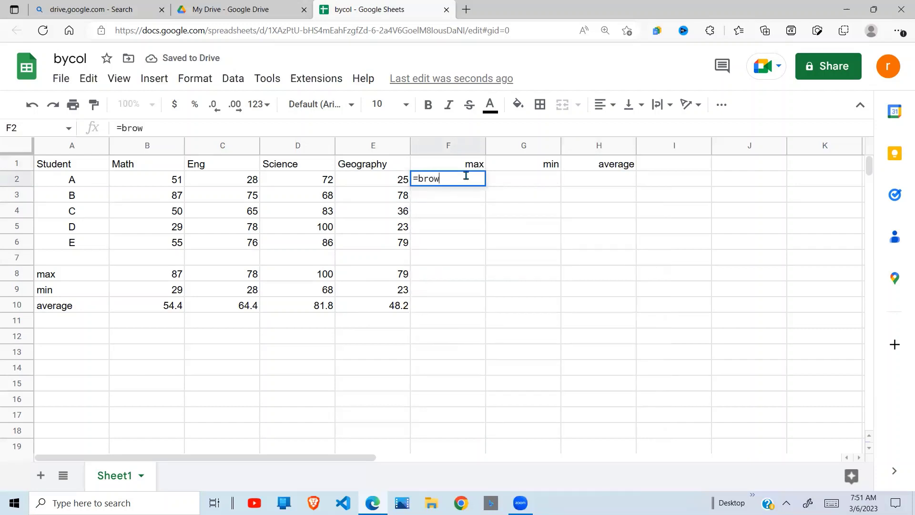
pyautogui.write('yrow')
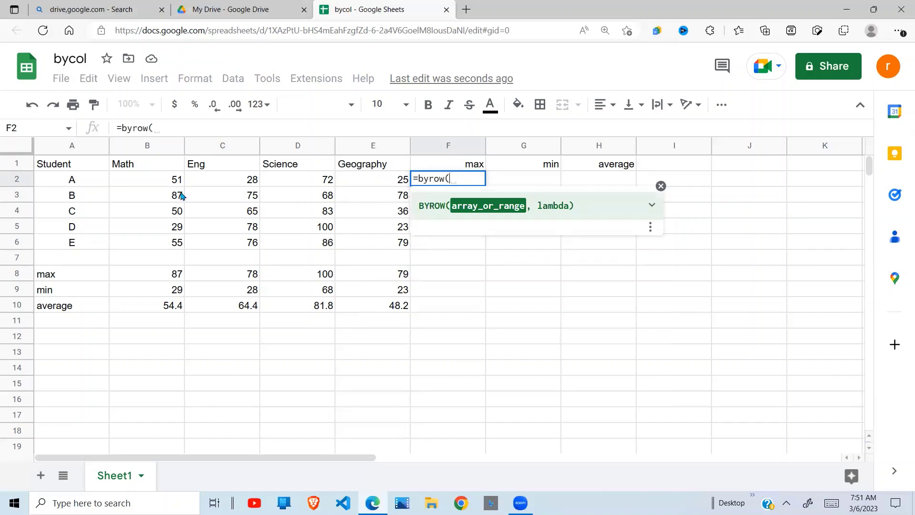
# Enter =byrow(B2:E6,lambda(marks,max(marks))) in F2, giving 72, 87, 83, 100, 86.
pyautogui.moveTo(143, 179); pyautogui.dragTo(370, 247)
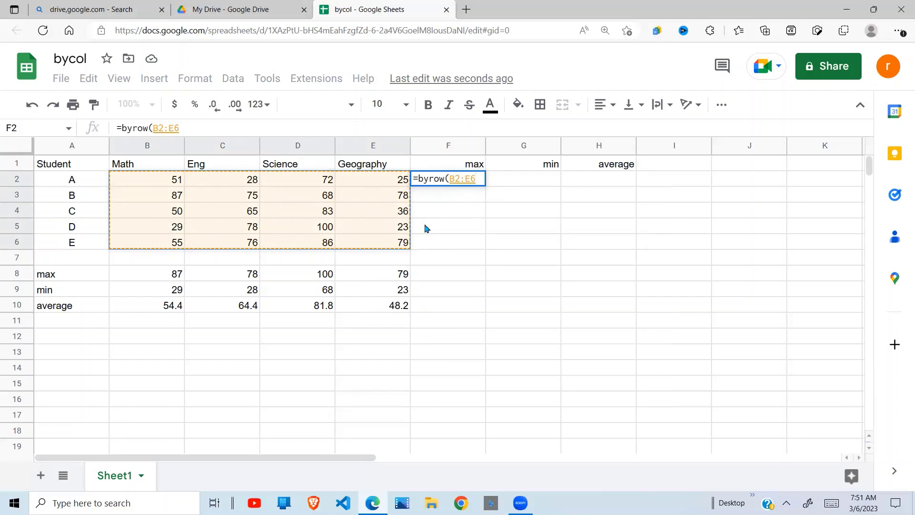
pyautogui.write(',la')
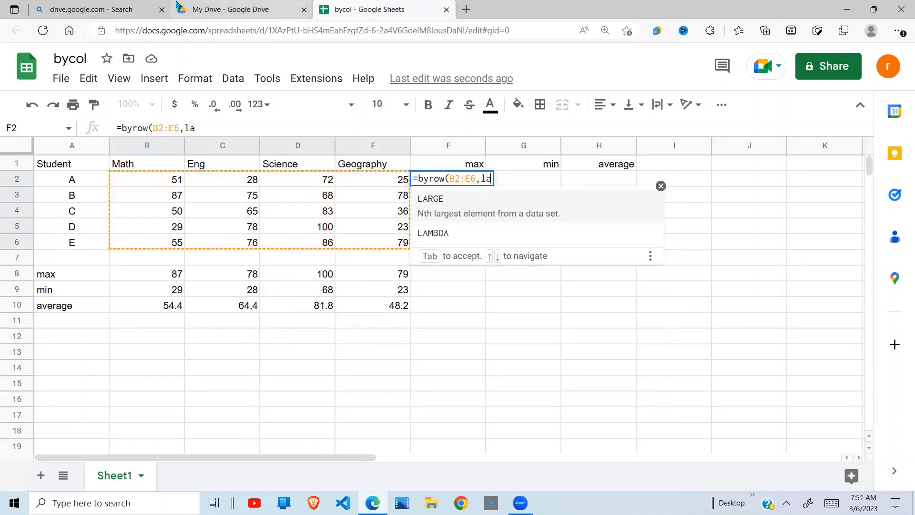
pyautogui.write('mbda(')
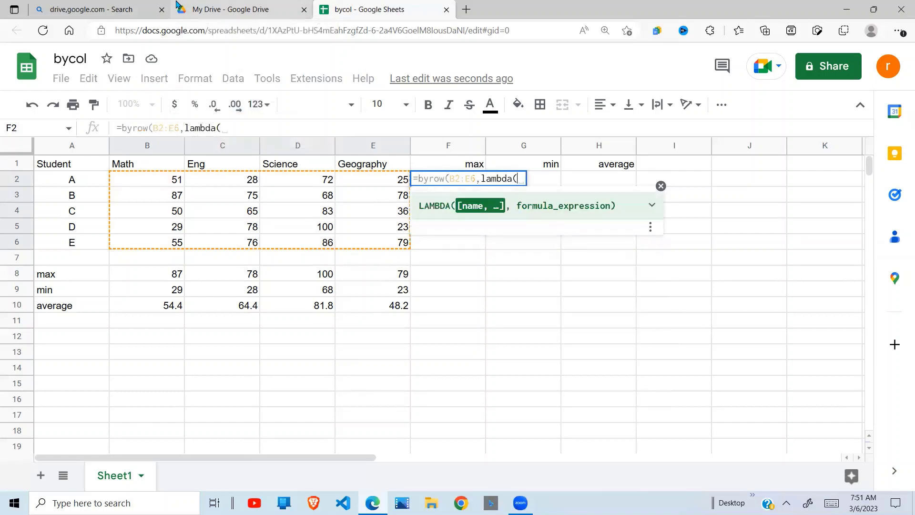
pyautogui.write('marks')
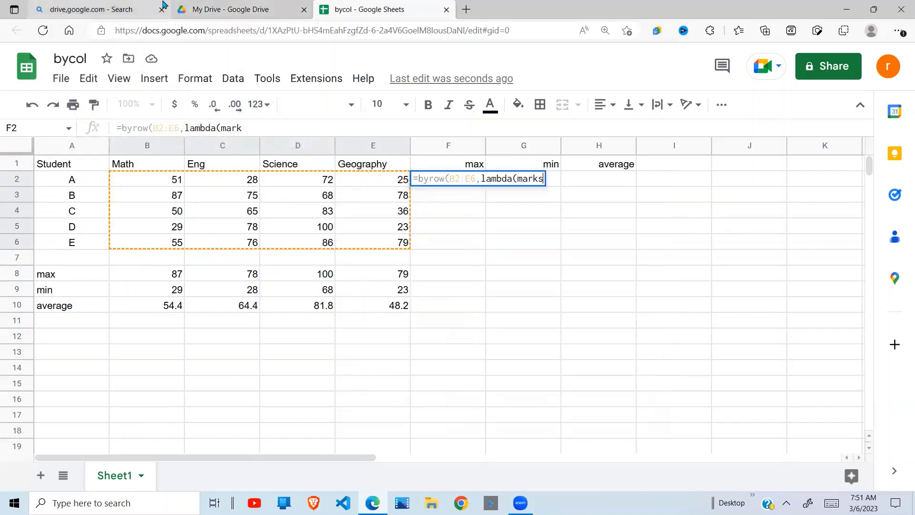
pyautogui.write(',ma')
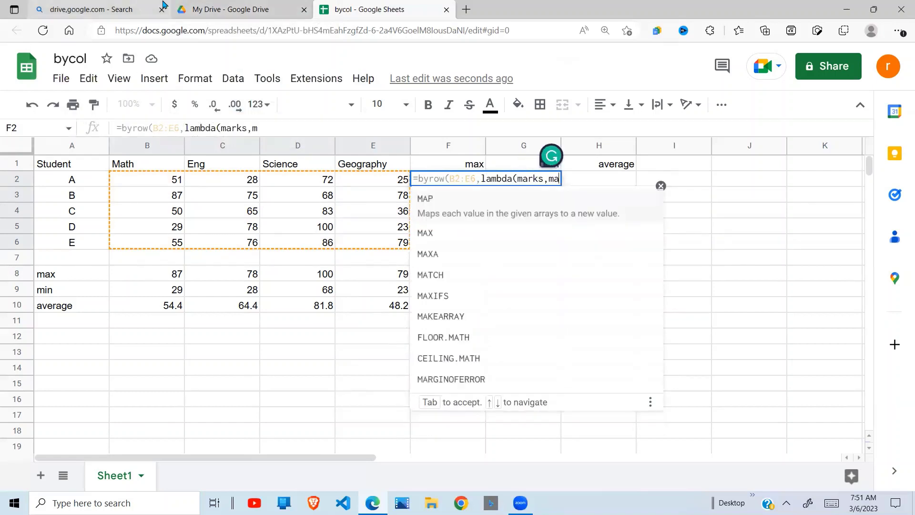
pyautogui.write('x9mar')
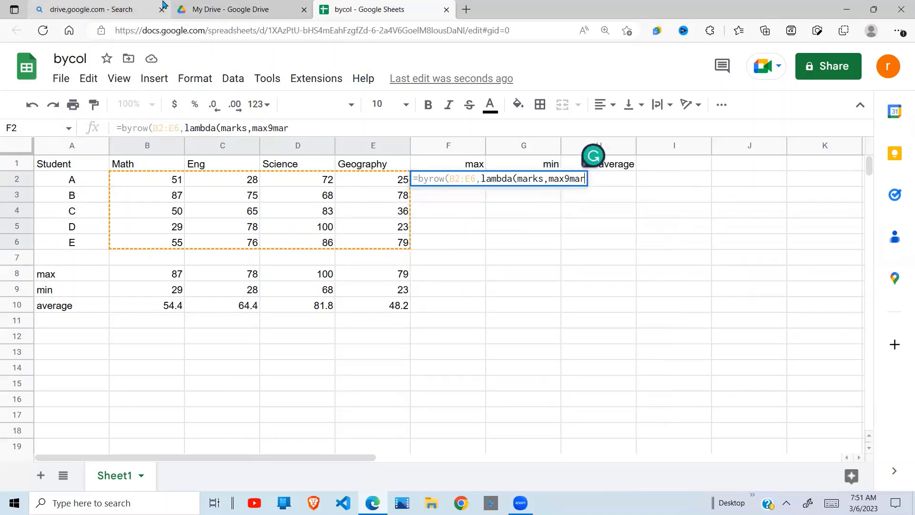
pyautogui.write('ks')
pyautogui.press('BackSpace')
pyautogui.press('BackSpace')
pyautogui.press('BackSpace')
pyautogui.press('BackSpace')
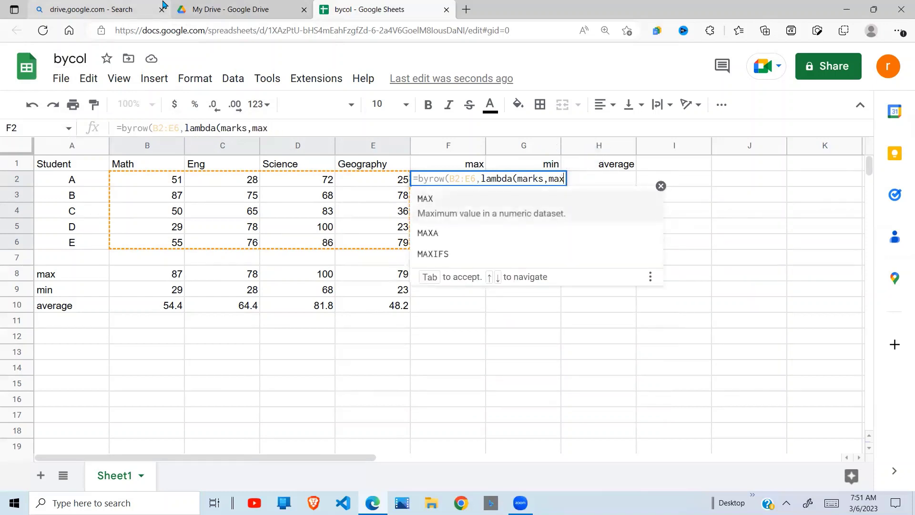
pyautogui.write('(mark')
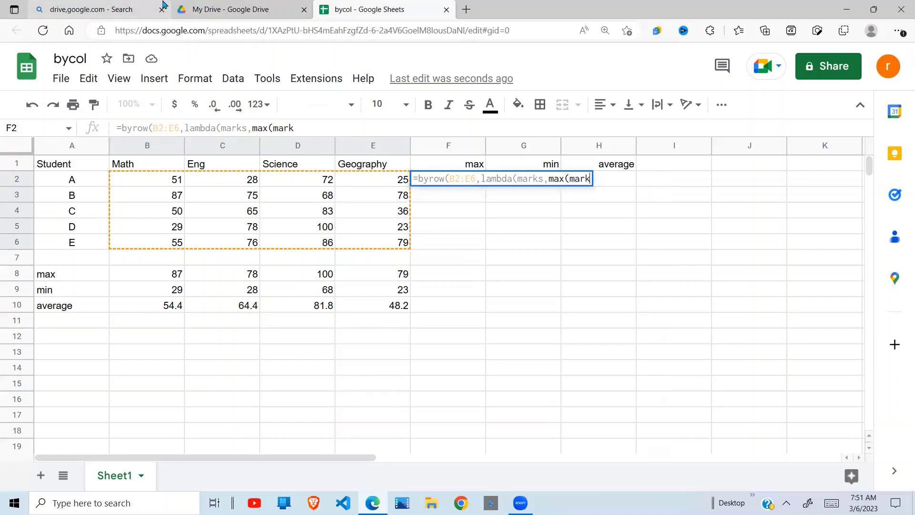
pyautogui.write('s))')
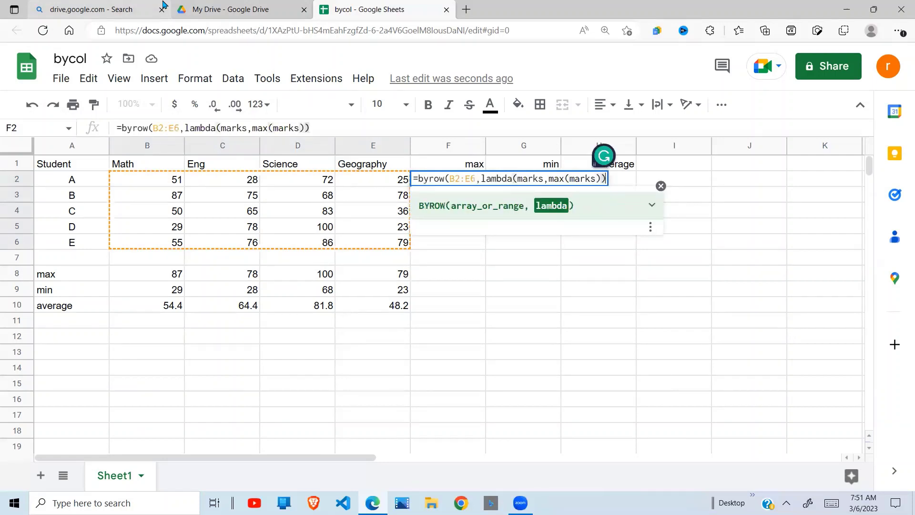
pyautogui.press('Return')
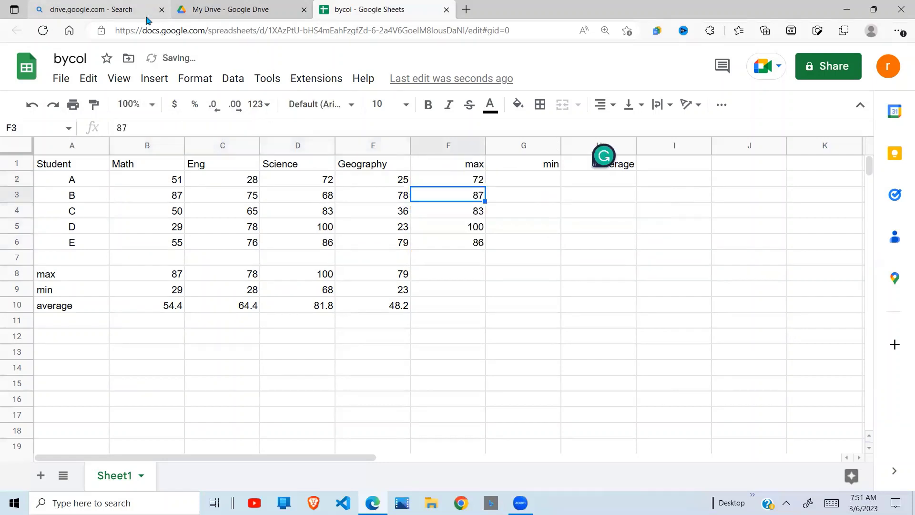
pyautogui.click(481, 183)
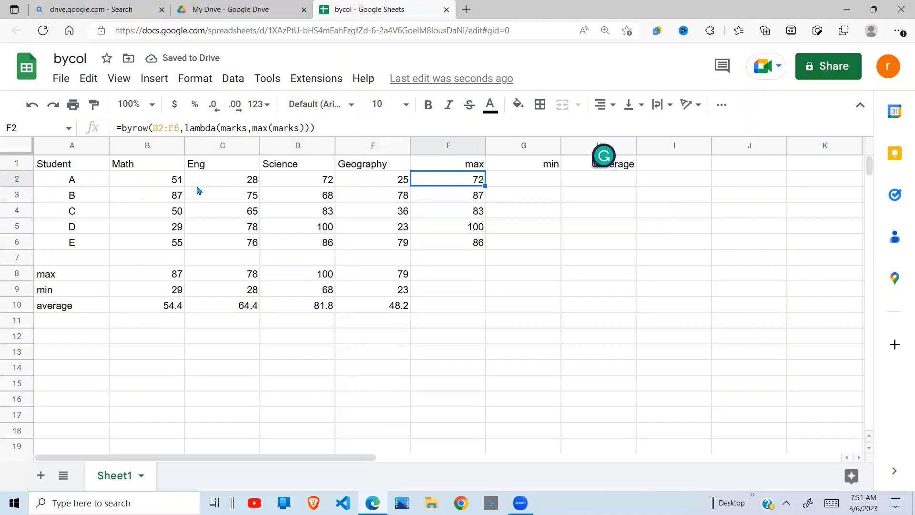
pyautogui.click(183, 184)
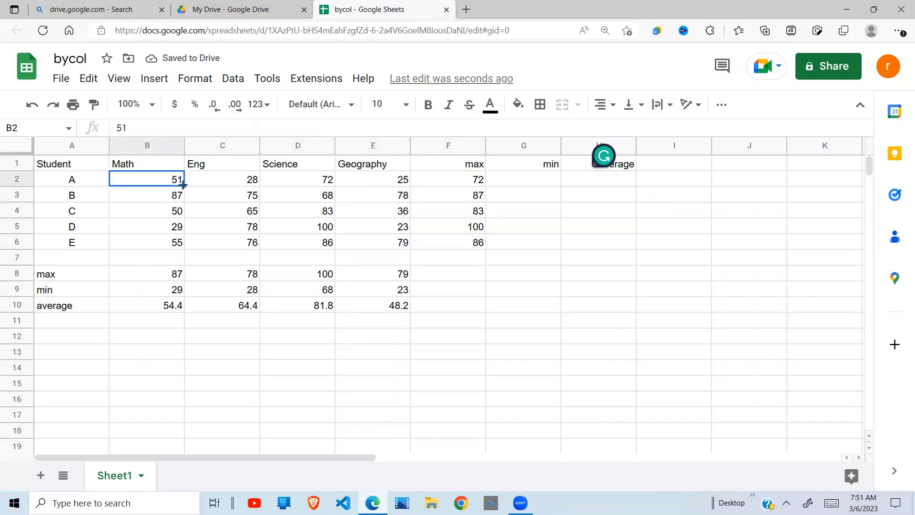
pyautogui.click(358, 179)
pyautogui.click(480, 180)
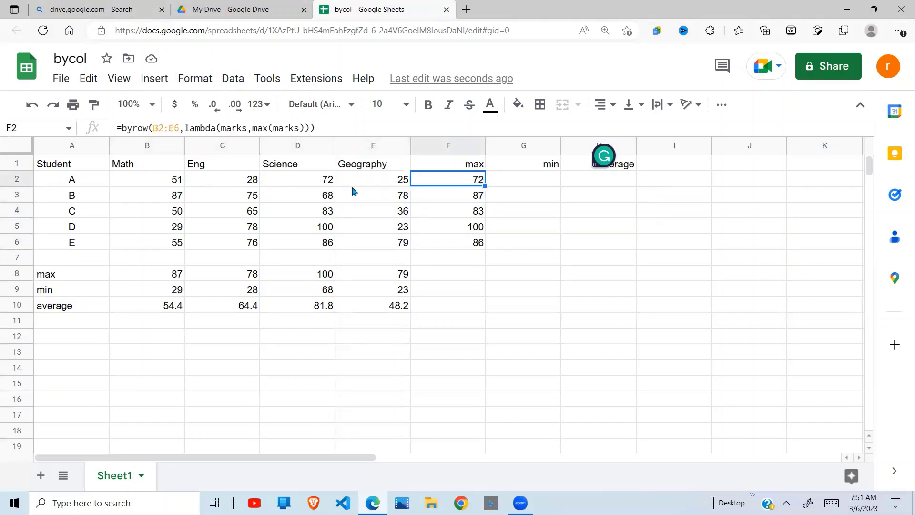
pyautogui.click(161, 202)
pyautogui.click(477, 201)
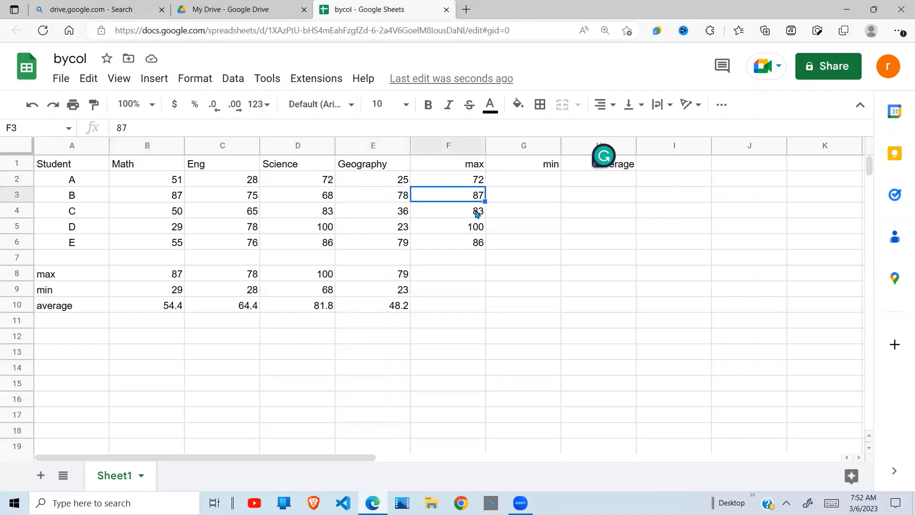
pyautogui.click(477, 212)
pyautogui.click(479, 181)
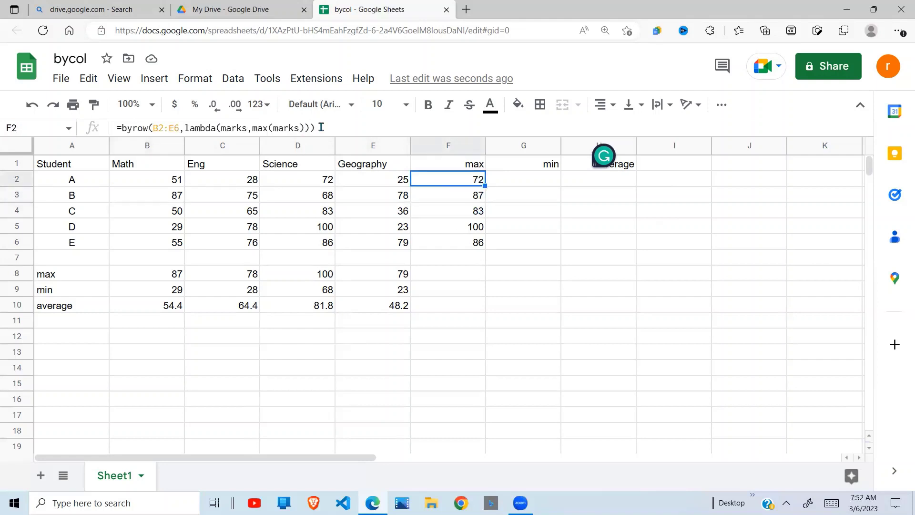
# Paste F2's BYROW formula into G2 with MIN instead of max, giving 25, 68, 36, 23, 55.
pyautogui.moveTo(315, 128); pyautogui.dragTo(123, 133)
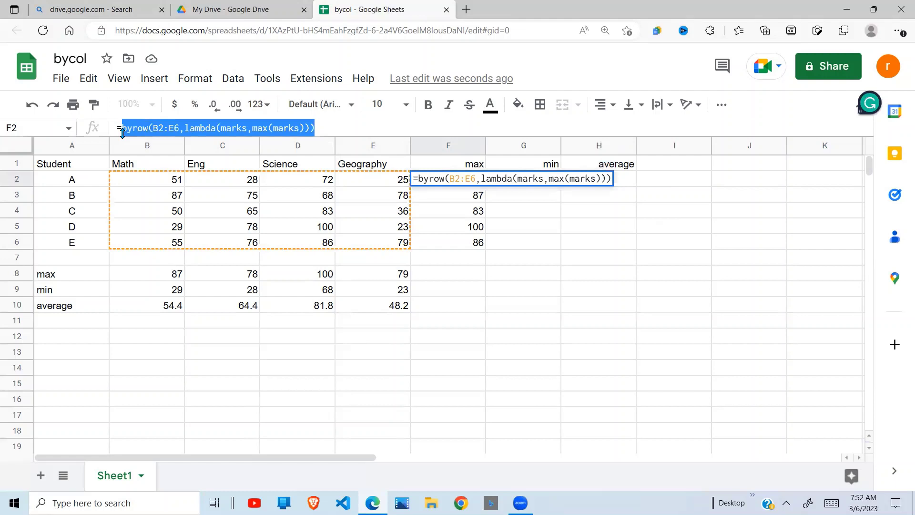
pyautogui.press('Escape')
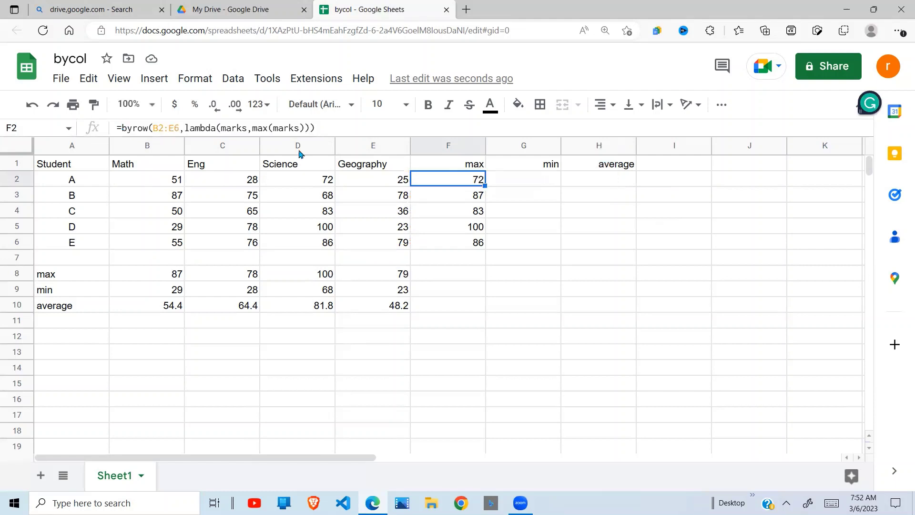
pyautogui.click(538, 187)
pyautogui.write('=')
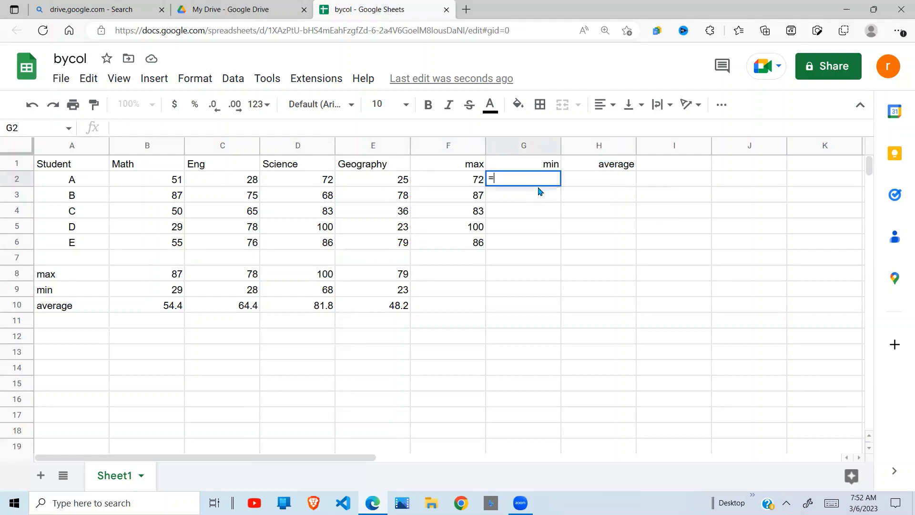
pyautogui.write('byrow(B2:E6,lambda(marks,max(marks)))')
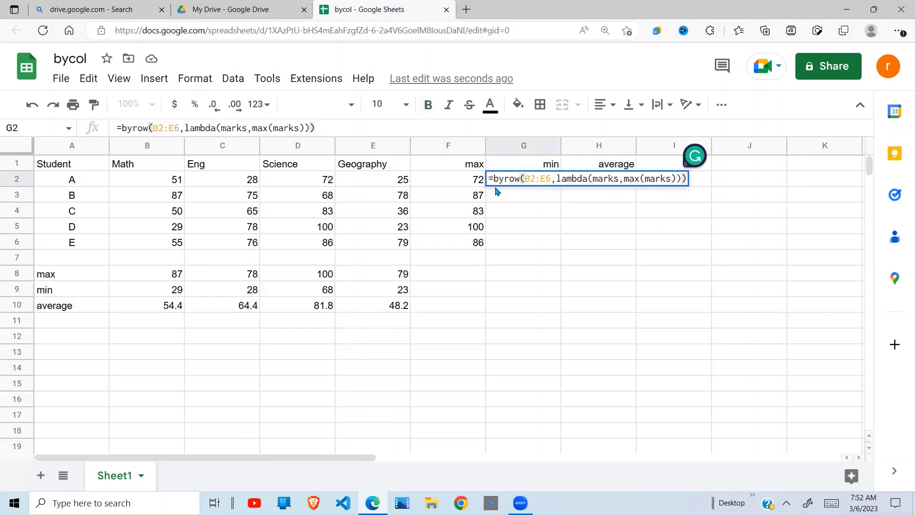
pyautogui.click(266, 127)
pyautogui.press('BackSpace')
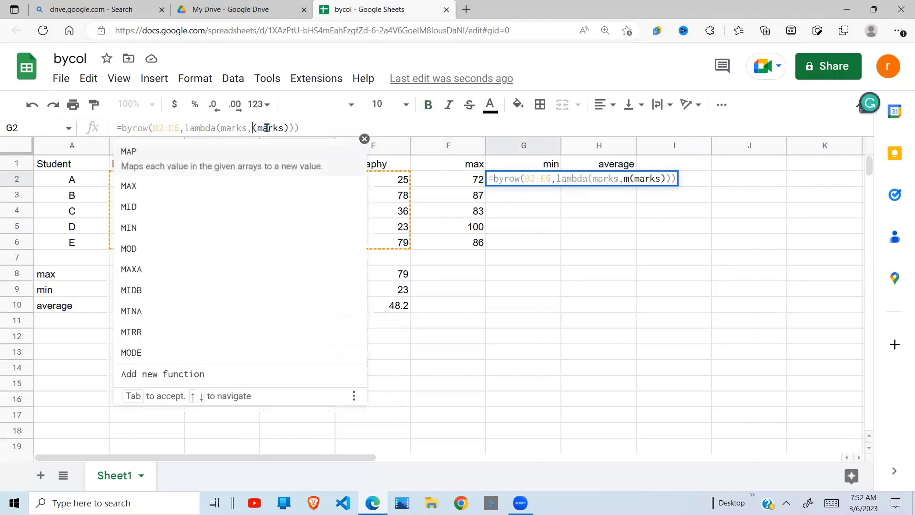
pyautogui.press('BackSpace')
pyautogui.press('BackSpace')
pyautogui.write('min')
pyautogui.press('Tab')
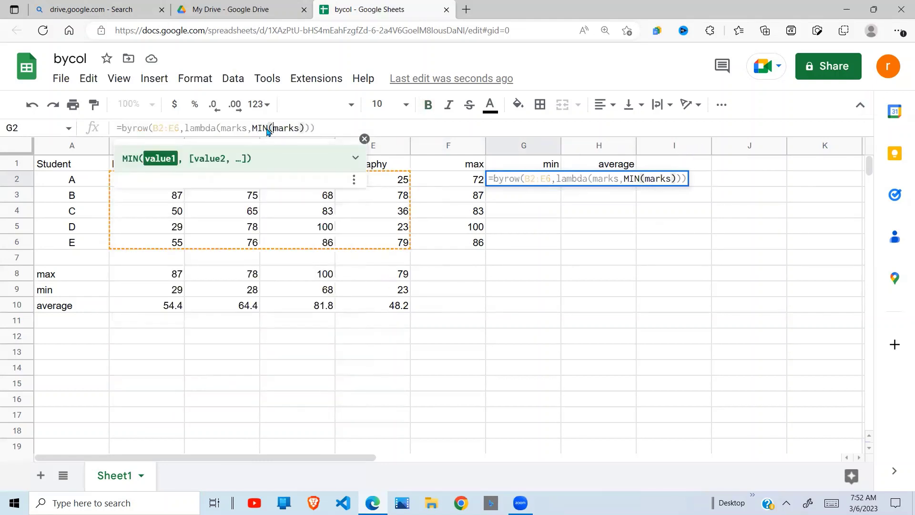
pyautogui.click(326, 129)
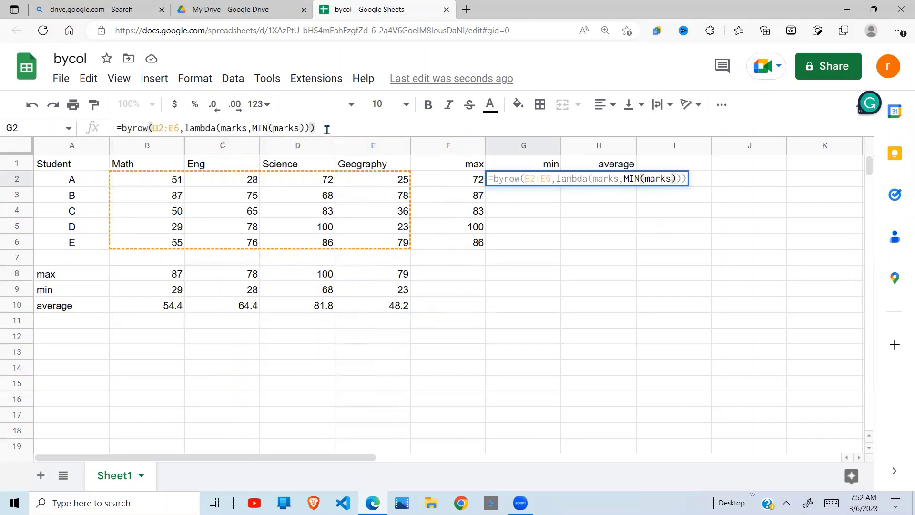
pyautogui.press('Return')
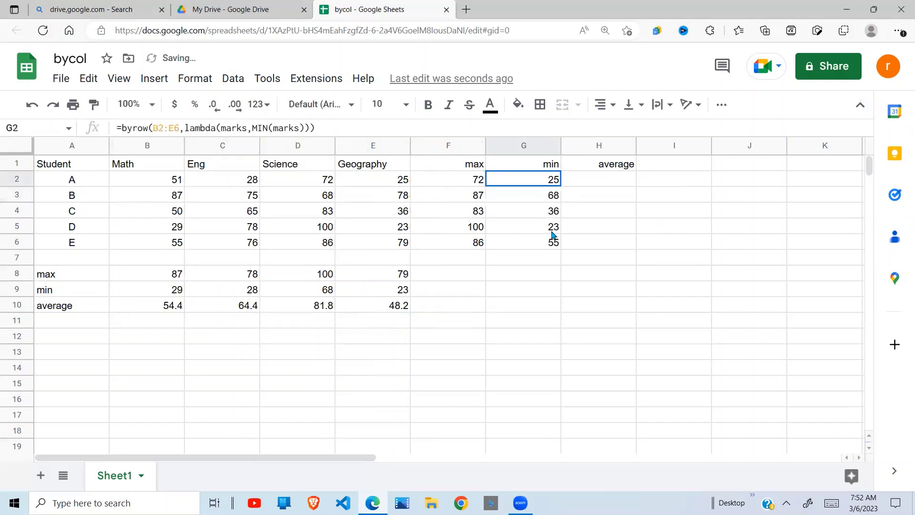
# Put the BYROW formula in H2 with AVERAGE instead of max, giving 44, 77, 58.5, 57.5, 74.
pyautogui.moveTo(549, 183); pyautogui.dragTo(551, 241)
pyautogui.click(603, 185)
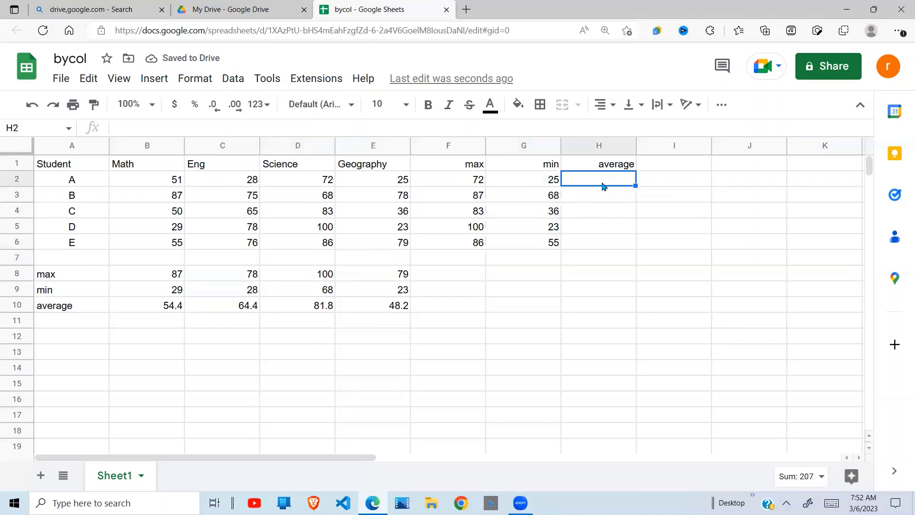
pyautogui.write('= ')
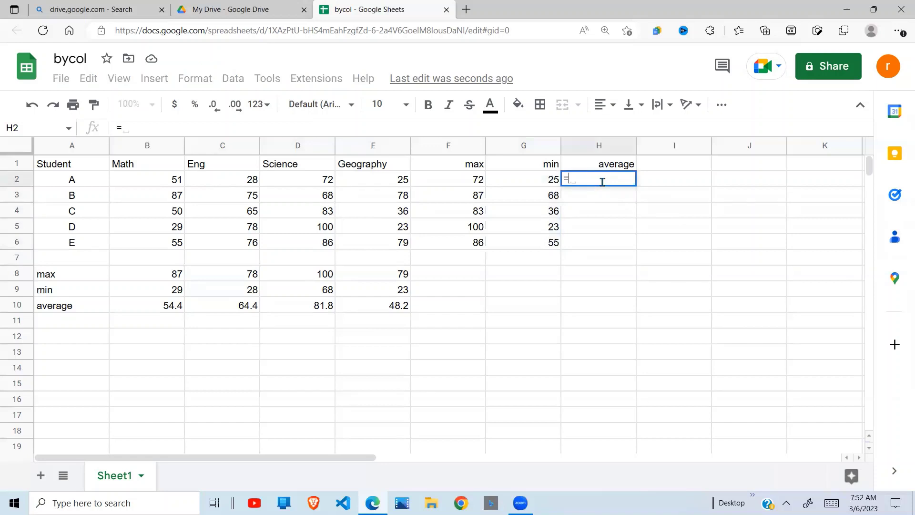
pyautogui.write('byrow(B2:E6,lambda(marks,max(marks)))')
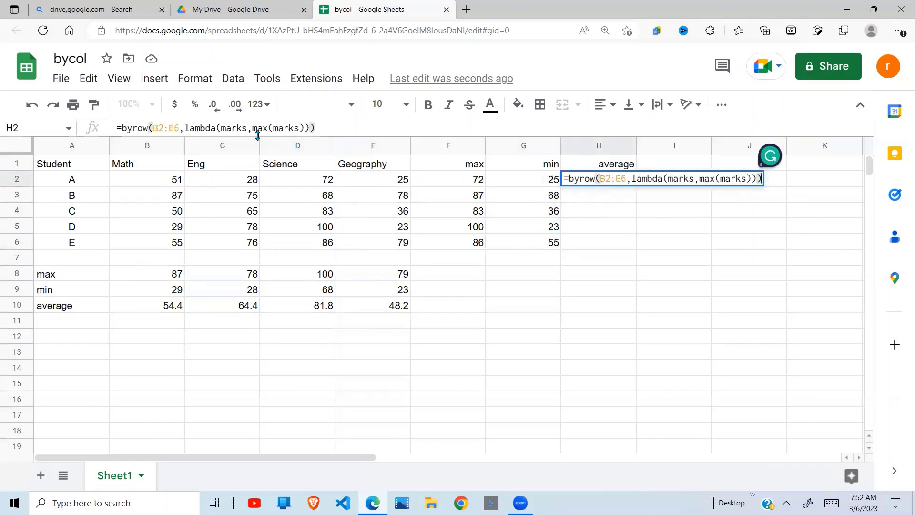
pyautogui.click(267, 129)
pyautogui.press('BackSpace')
pyautogui.press('BackSpace')
pyautogui.press('BackSpace')
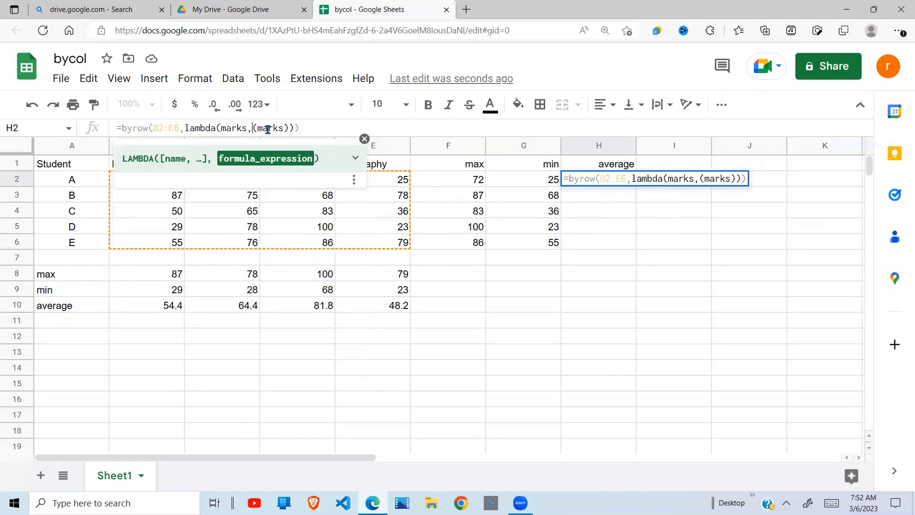
pyautogui.write('av')
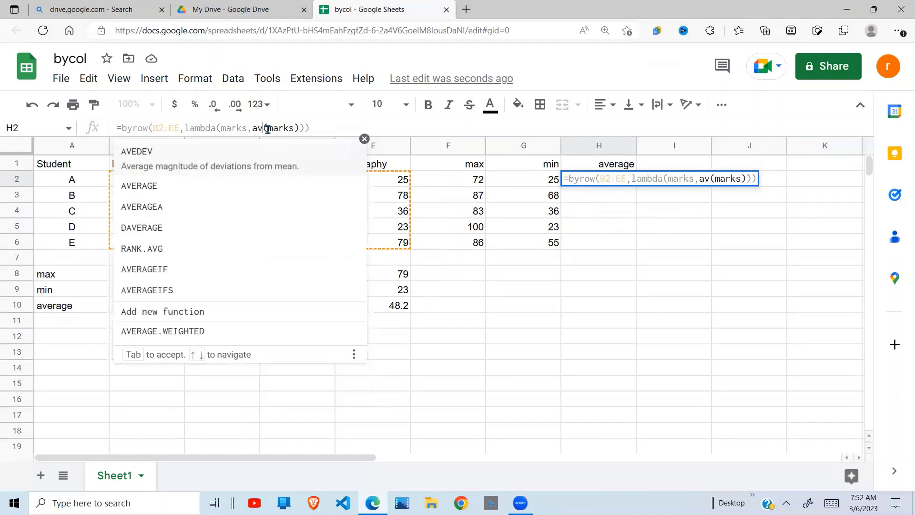
pyautogui.write('erage')
pyautogui.press('Tab')
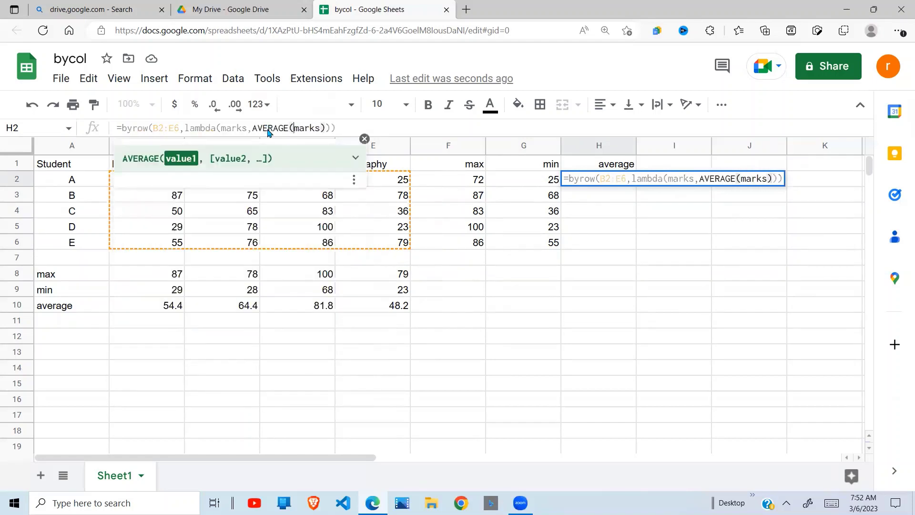
pyautogui.click(341, 126)
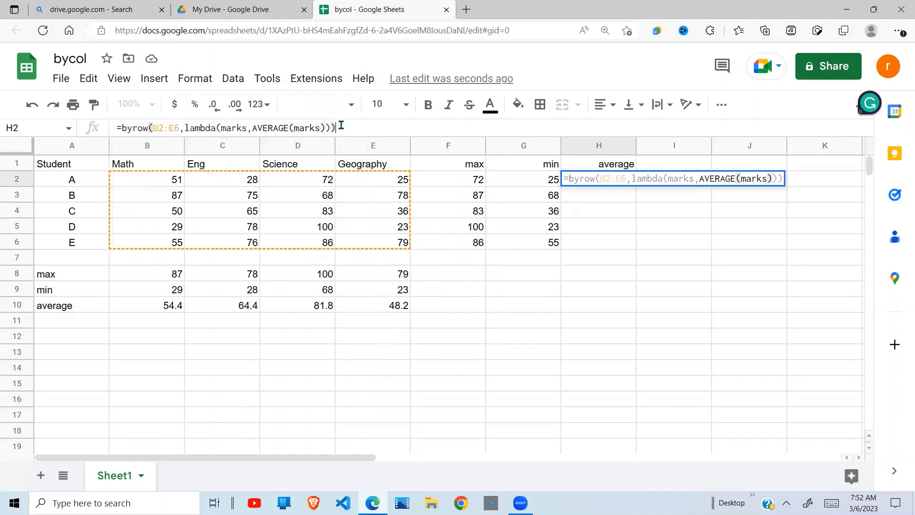
pyautogui.press('Return')
pyautogui.click(613, 278)
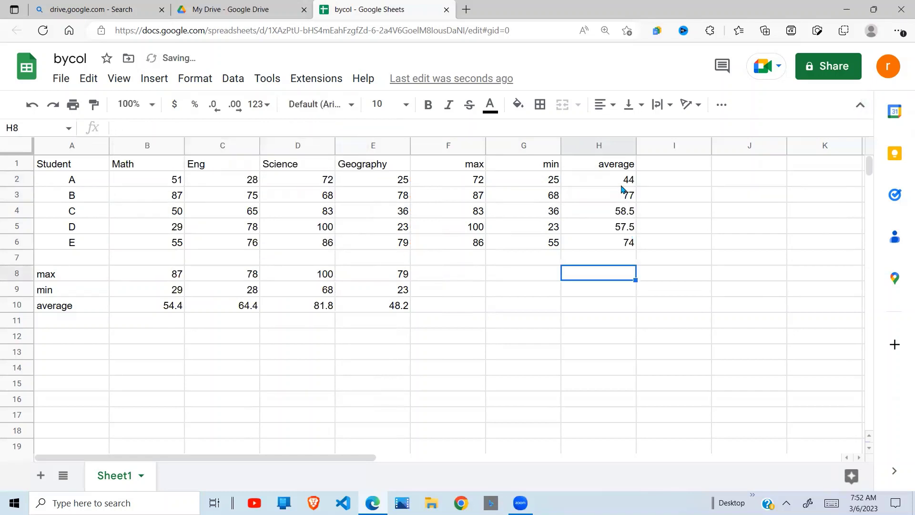
pyautogui.moveTo(622, 186); pyautogui.dragTo(623, 244)
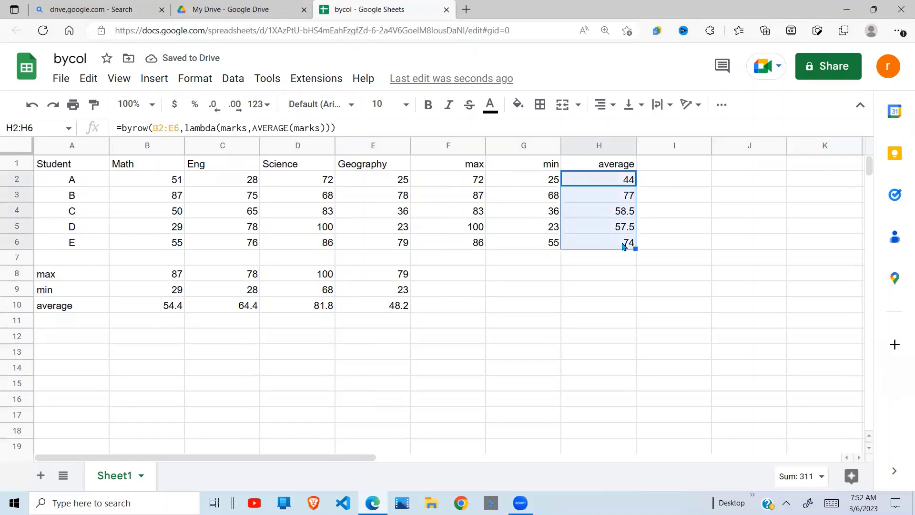